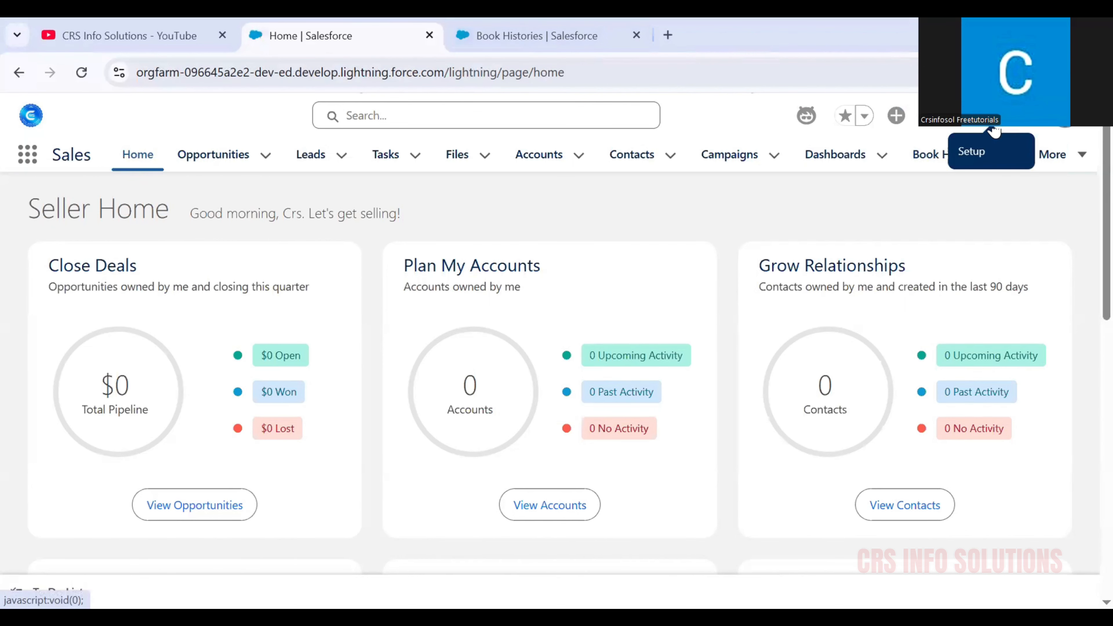
Open Setup for the current app, close the old Book Histories tab, and go to the Object Manager.
click(975, 138)
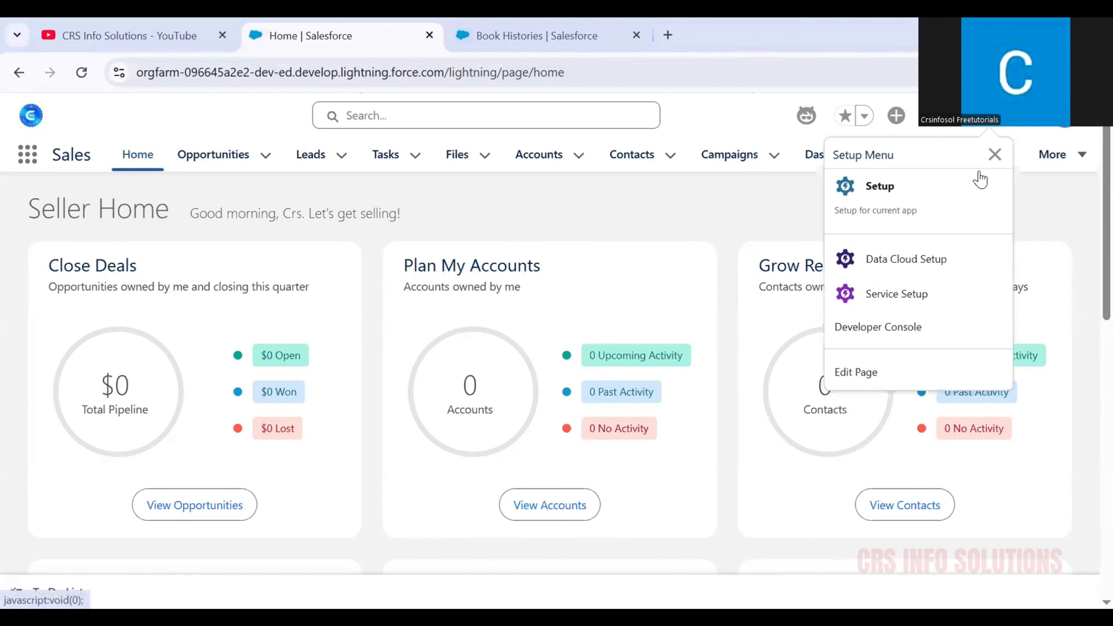
click(899, 204)
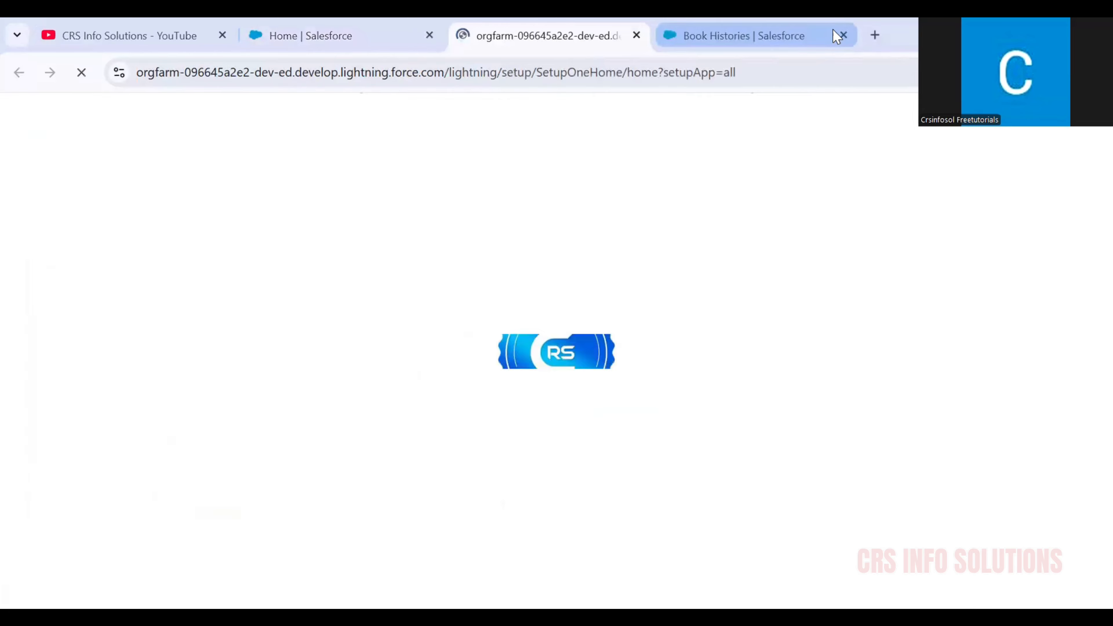
click(843, 35)
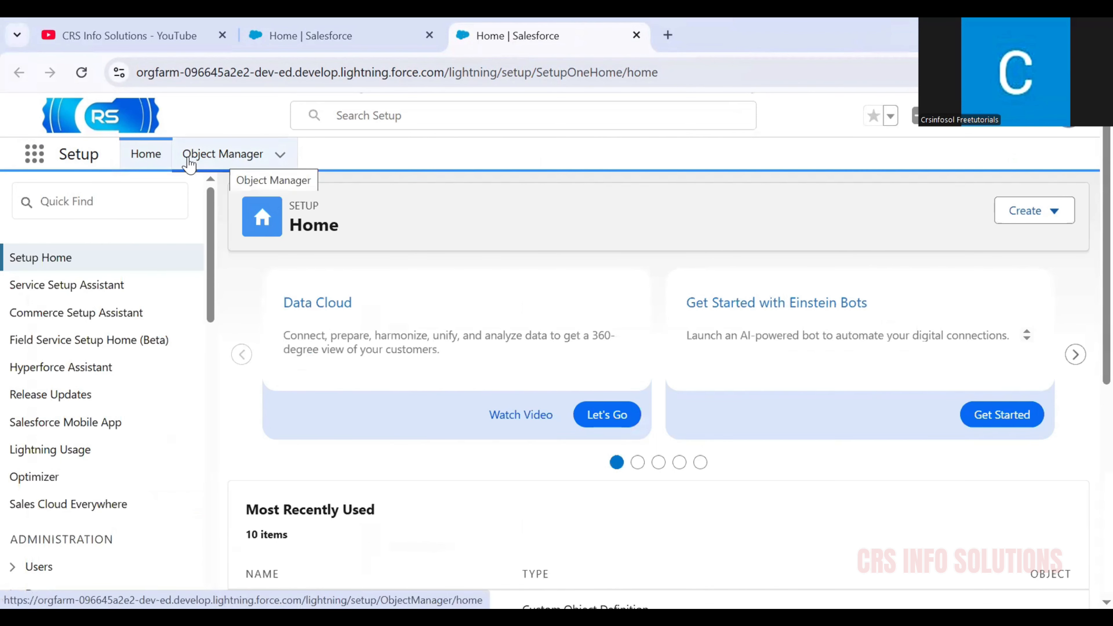
click(207, 155)
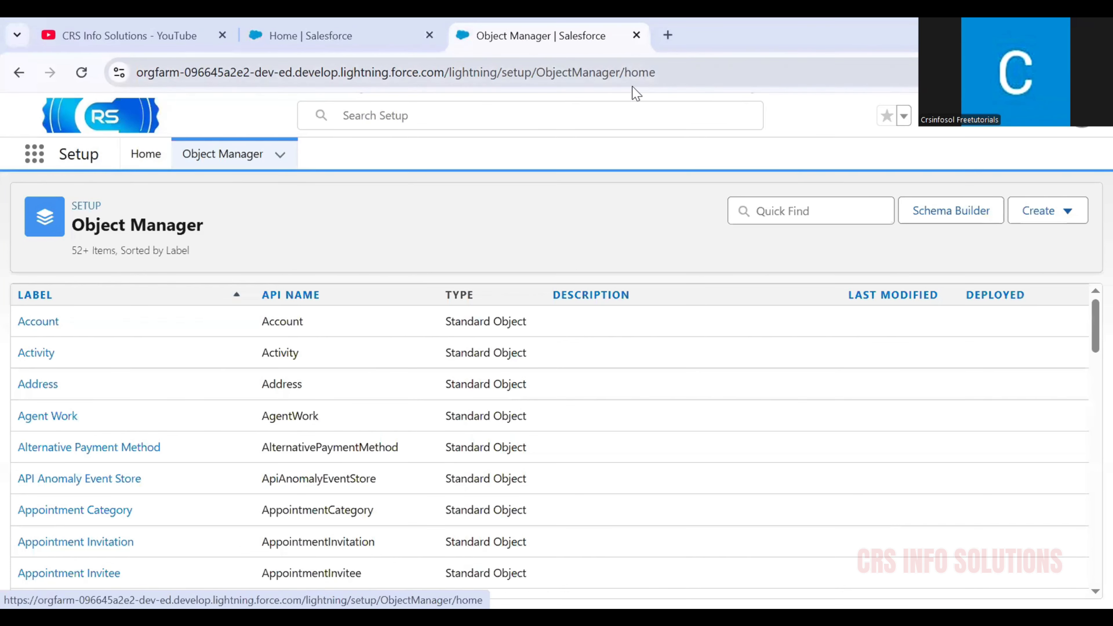
Search the Object Manager for "book" and open the Book Histories custom object.
click(785, 202)
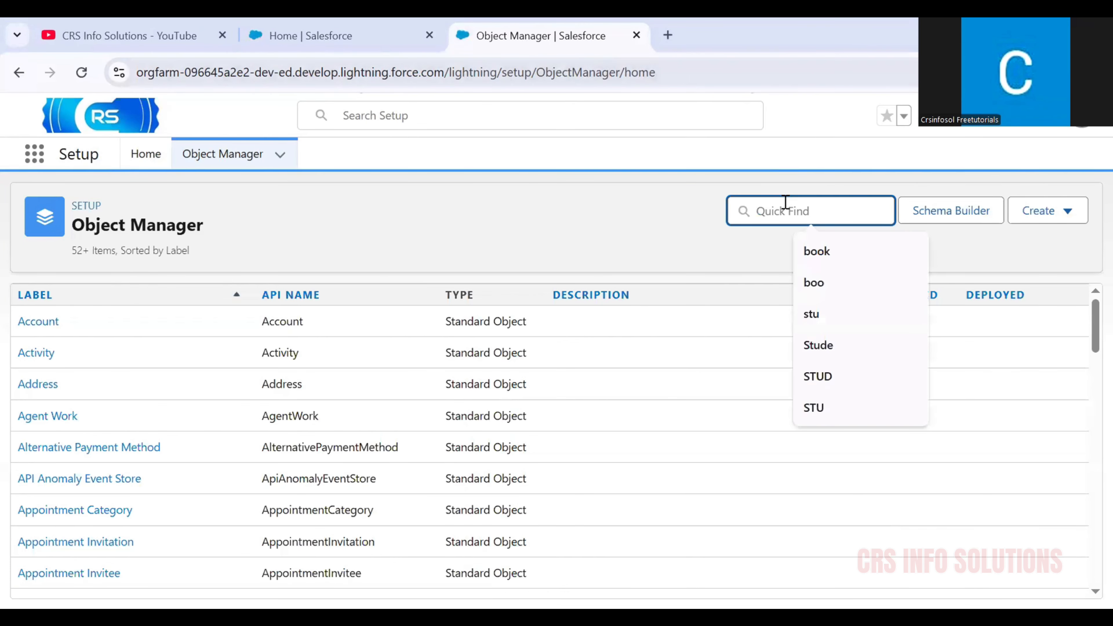
text(book)
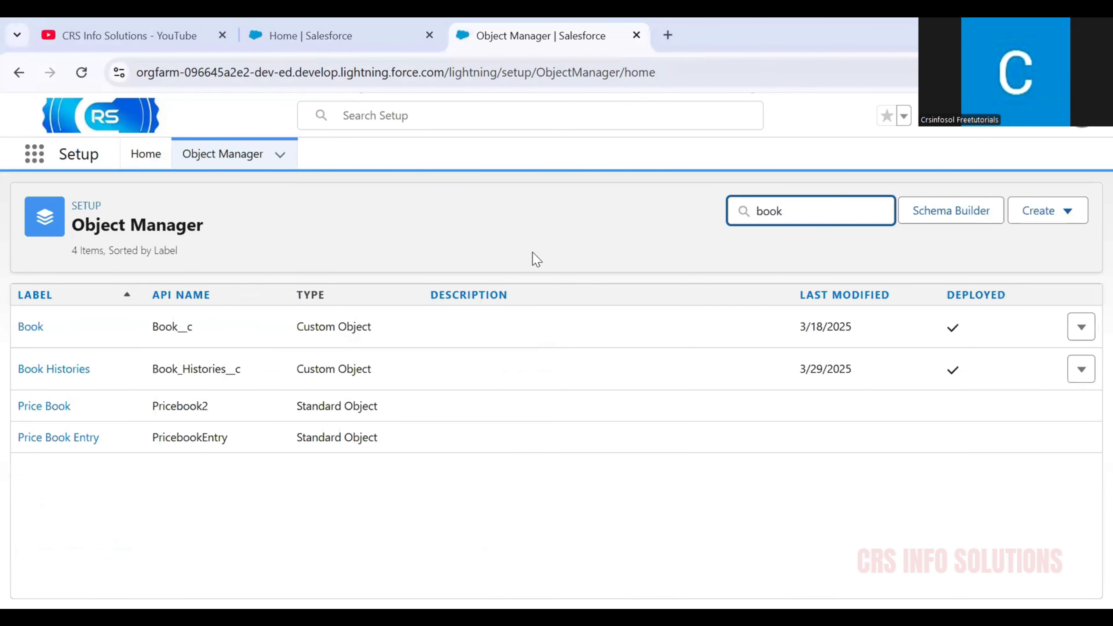
click(66, 372)
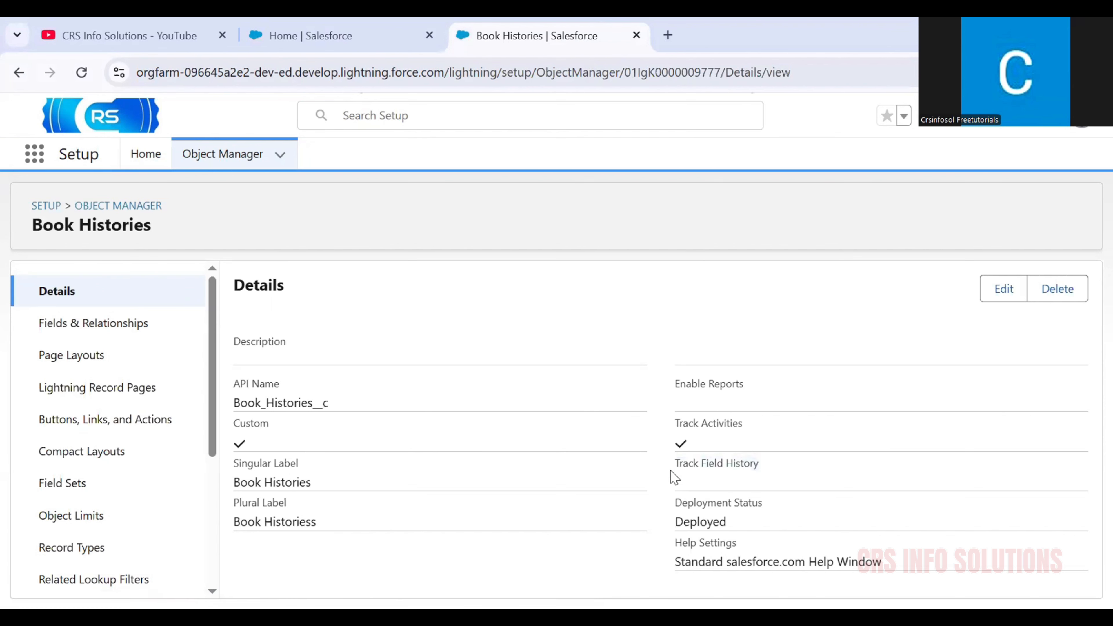
Enable Track Field History in the optional features of the Book Histories object definition and save it.
triple_click(674, 477)
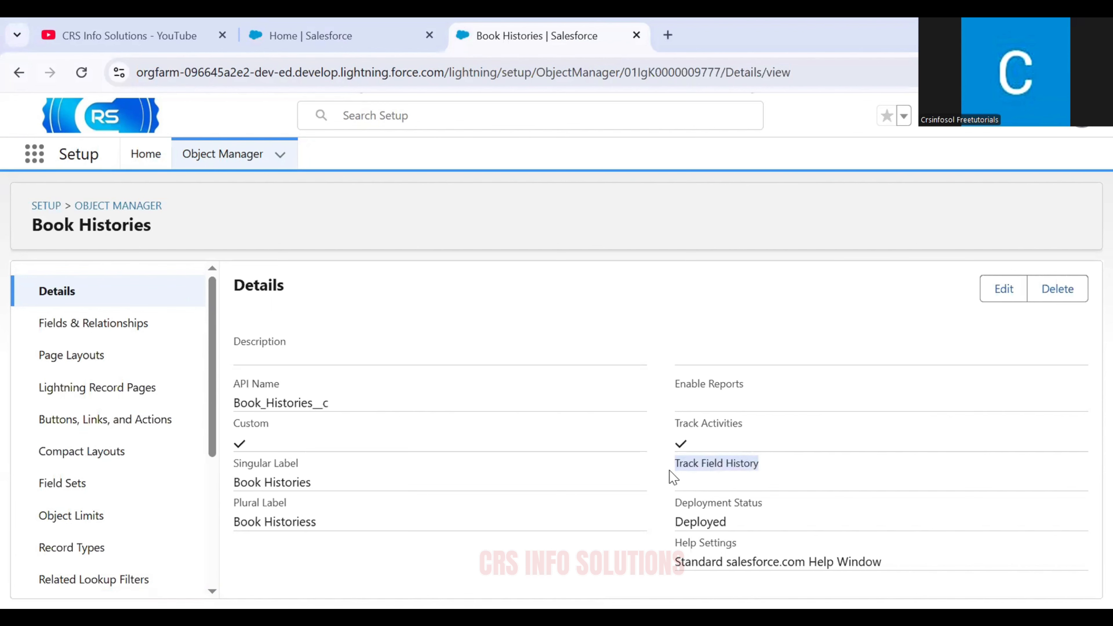
click(673, 477)
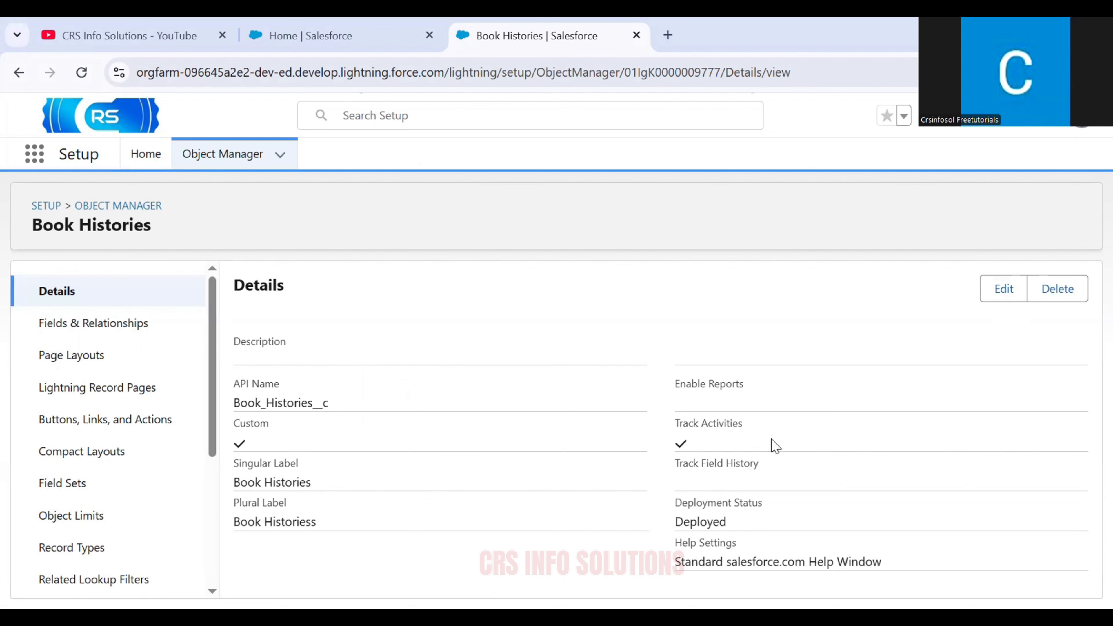
click(990, 290)
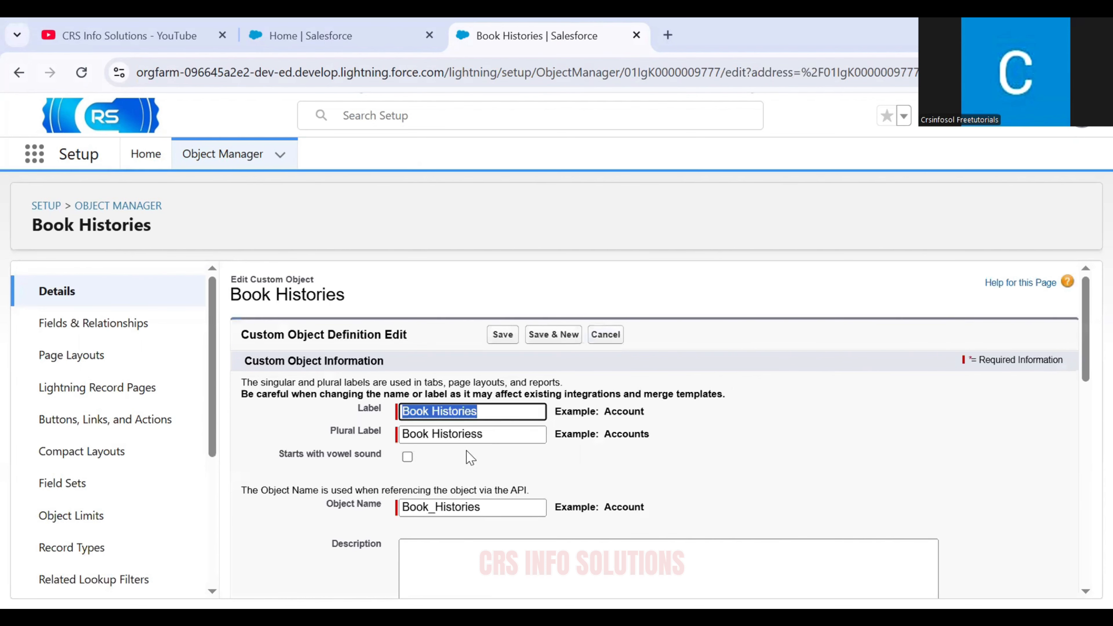
scroll(467, 454, down, 8)
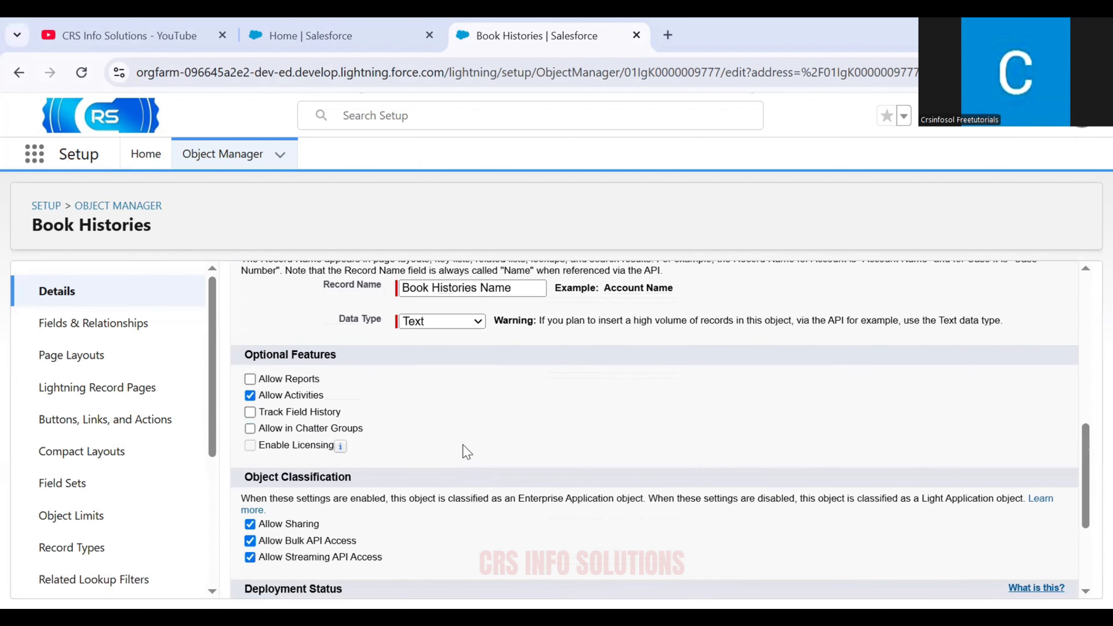
scroll(467, 454, down, 1)
drag(336, 305, 245, 311)
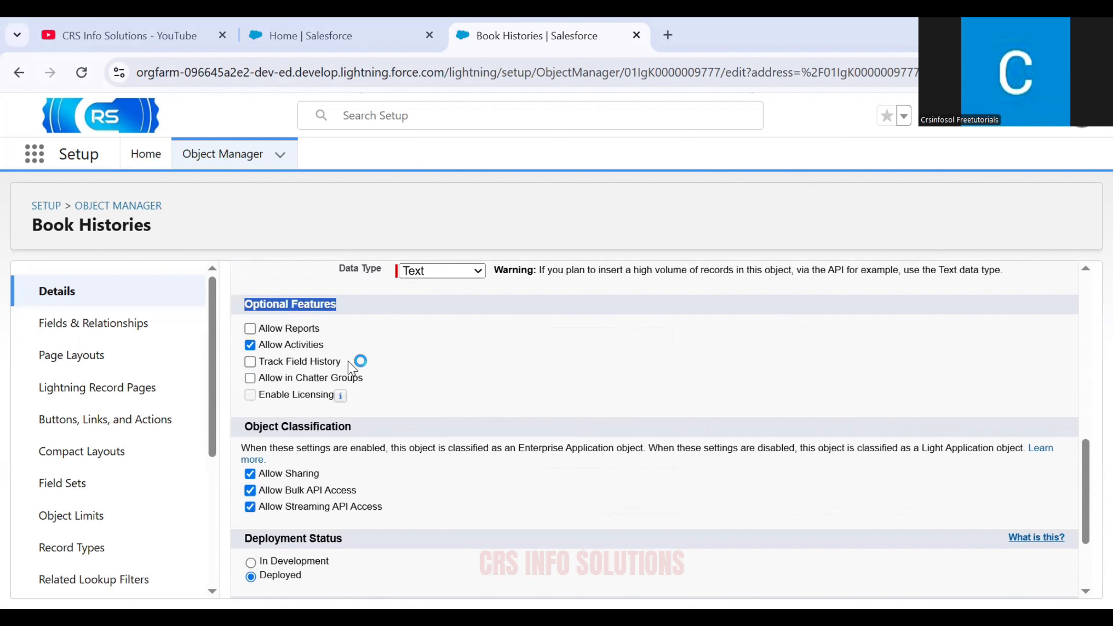
drag(341, 363, 266, 375)
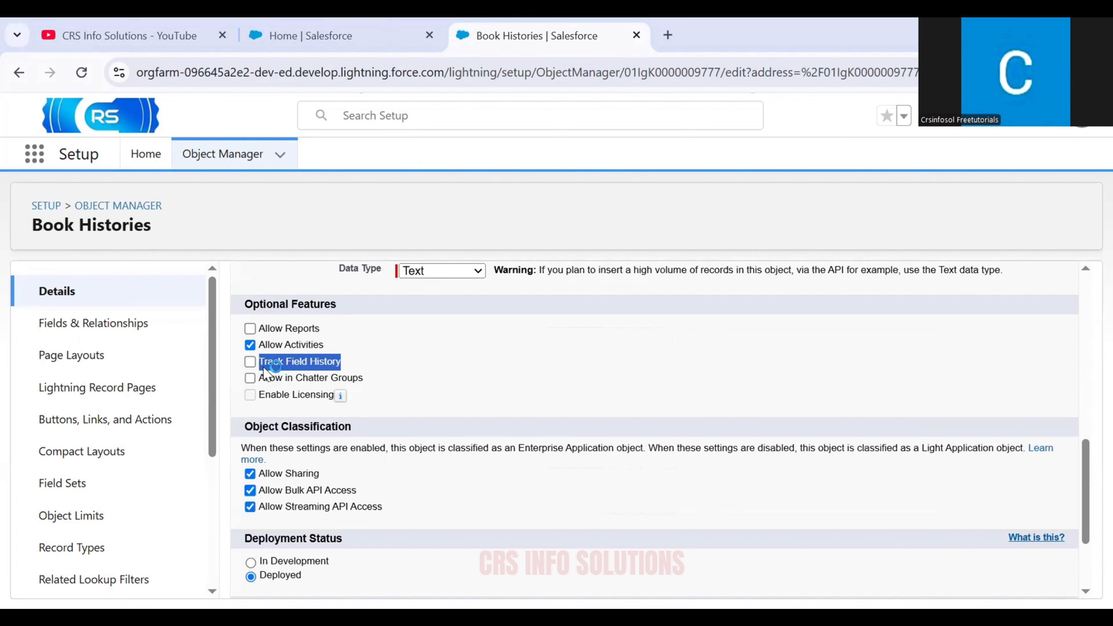
click(250, 362)
scroll(482, 369, up, 10)
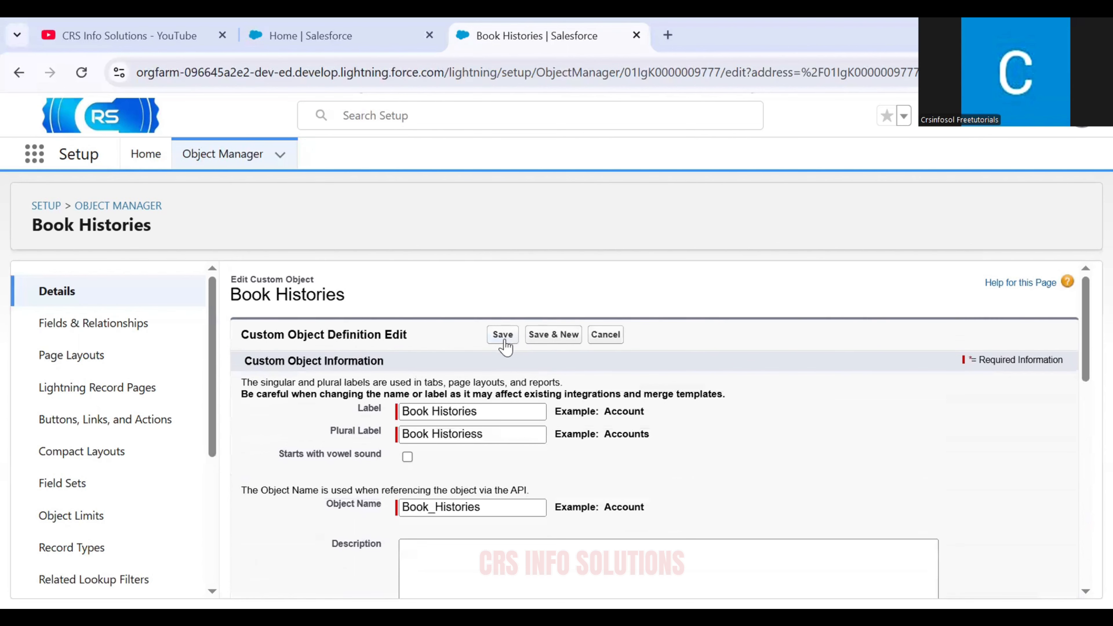
click(504, 341)
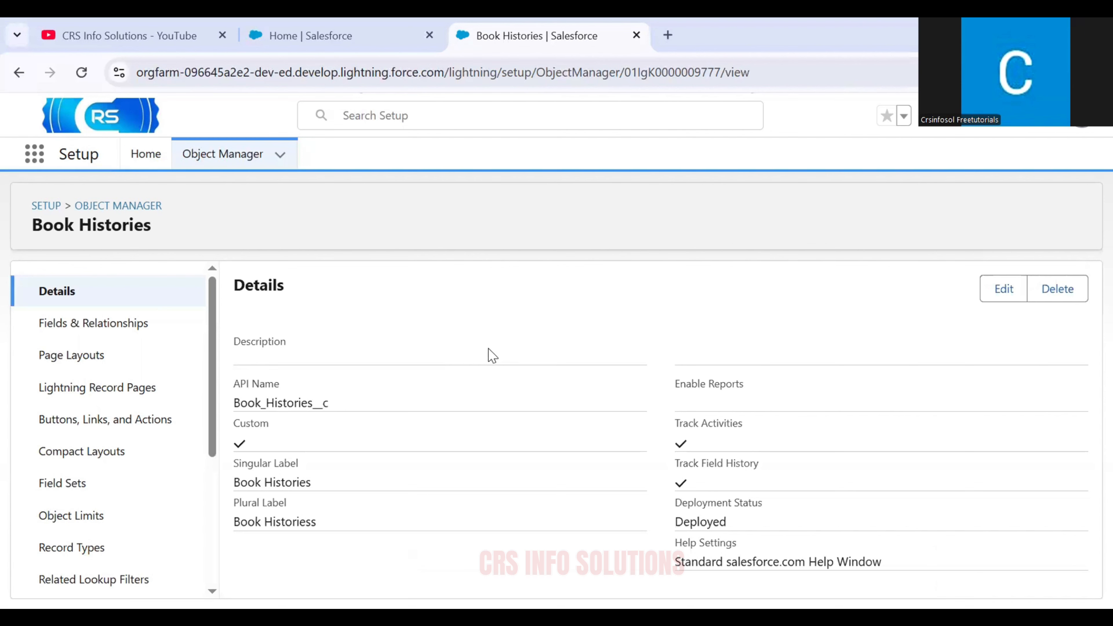
drag(674, 464, 763, 460)
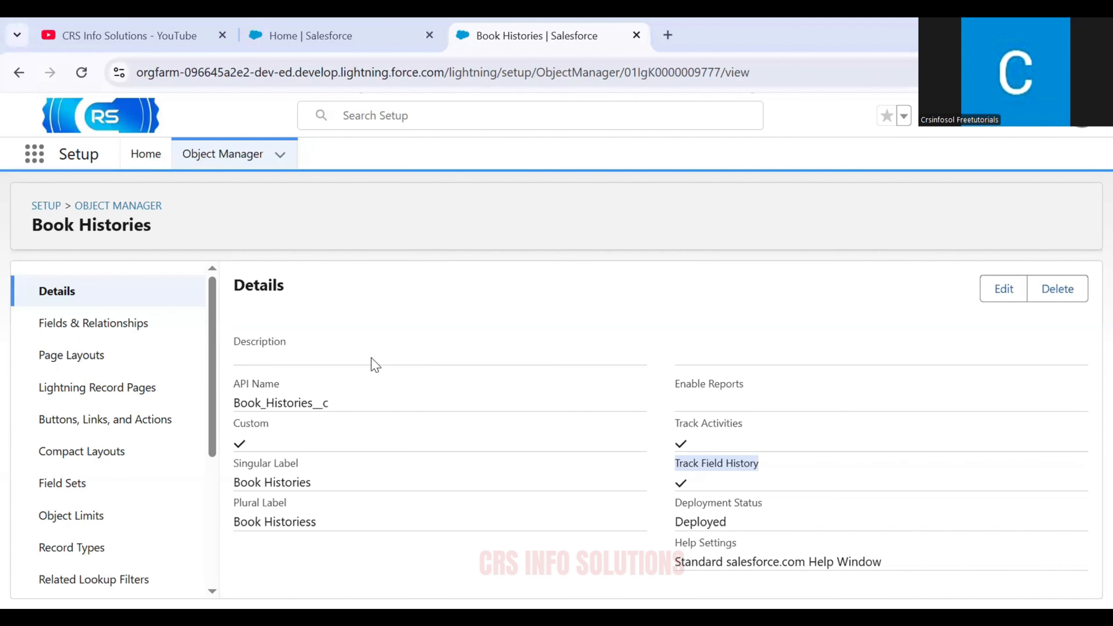
Open the history tracking settings for the Book Histories object's fields.
click(131, 325)
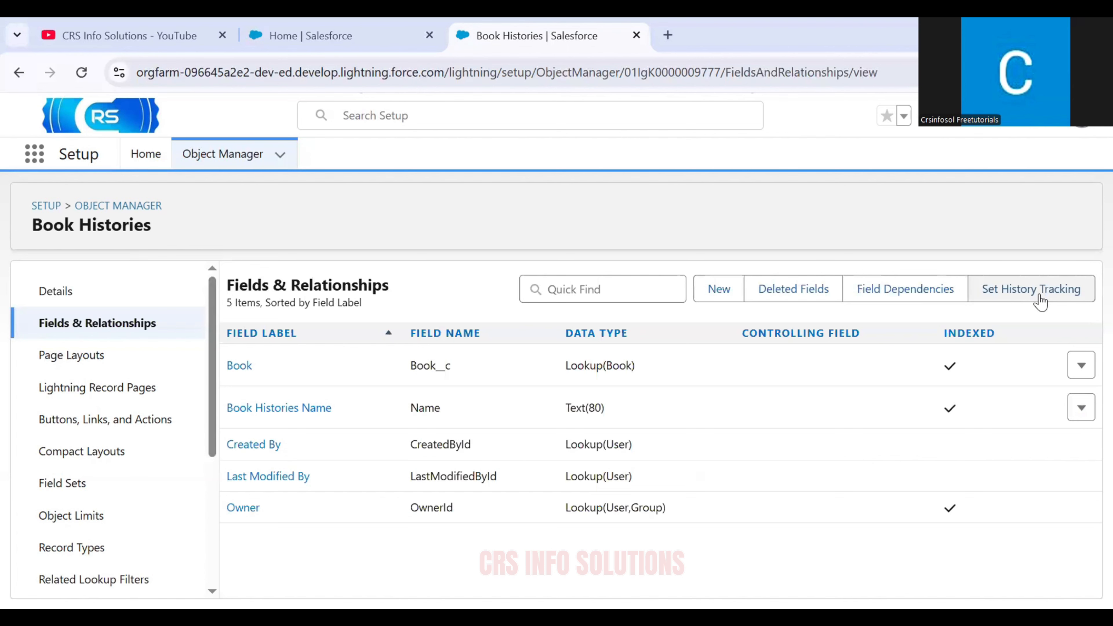
click(1037, 301)
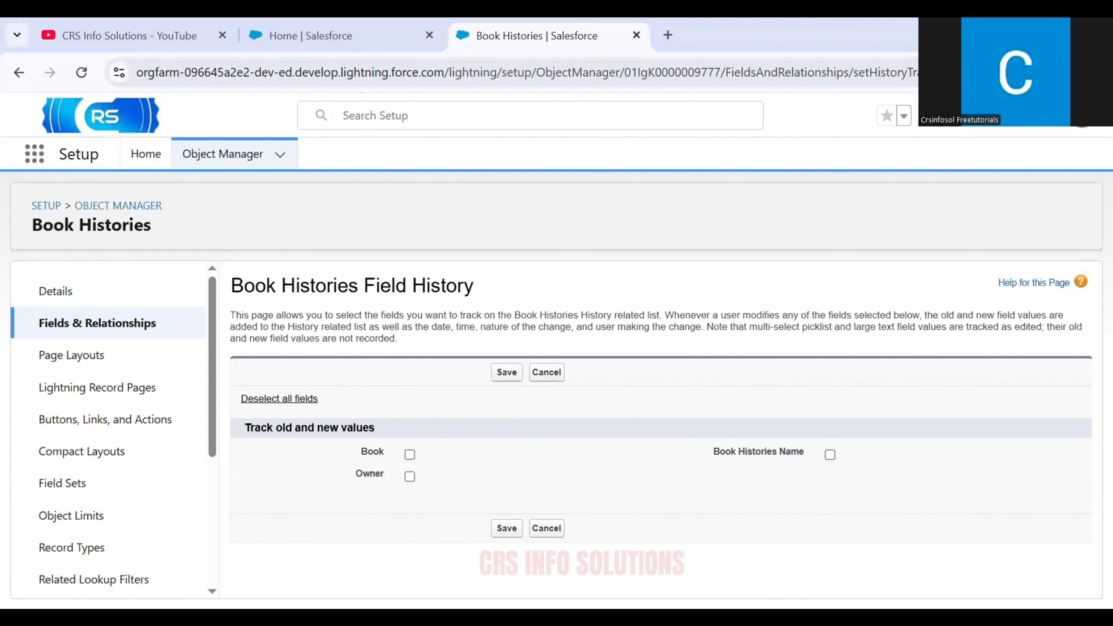
key(ctrl+plus)
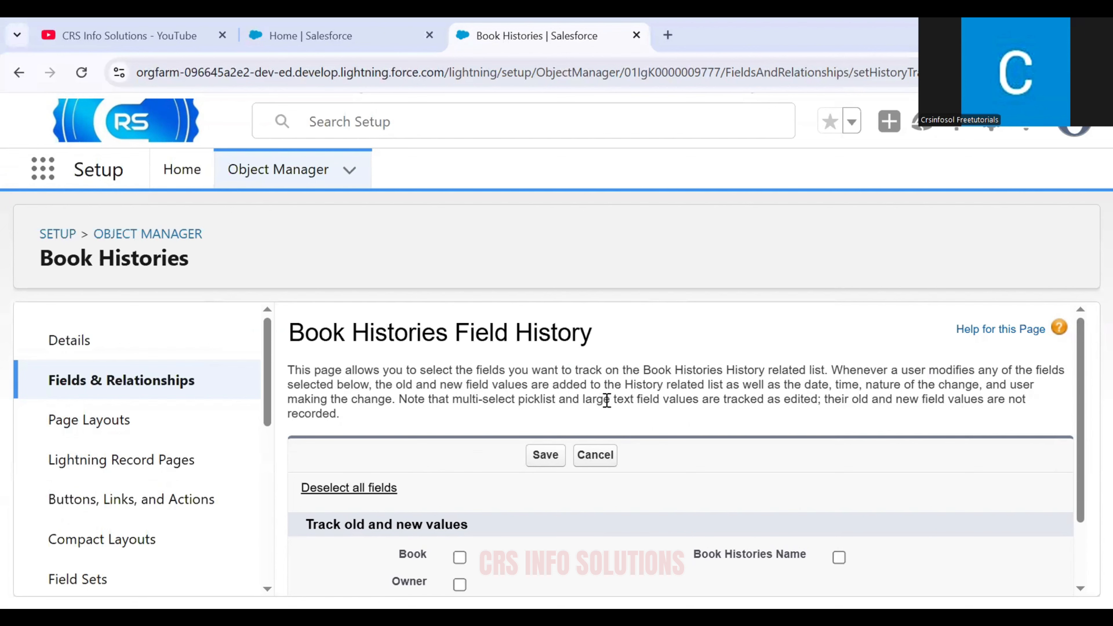
Read the Book Histories Field History notes on edited values and the related list, and examine the fields available for tracking.
double_click(786, 400)
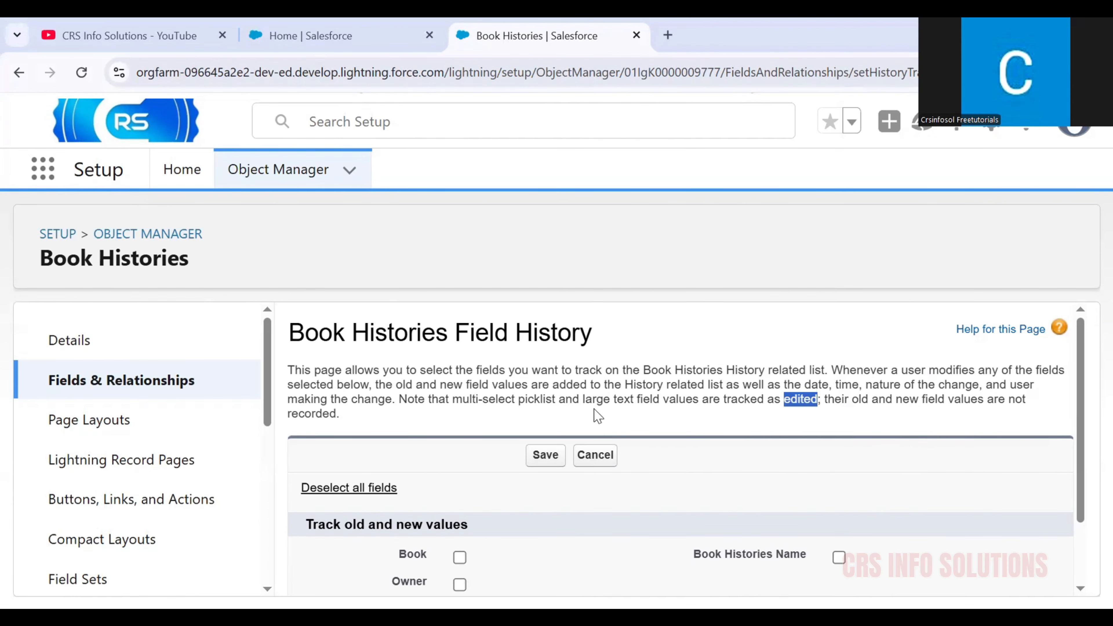
scroll(544, 419, down, 2)
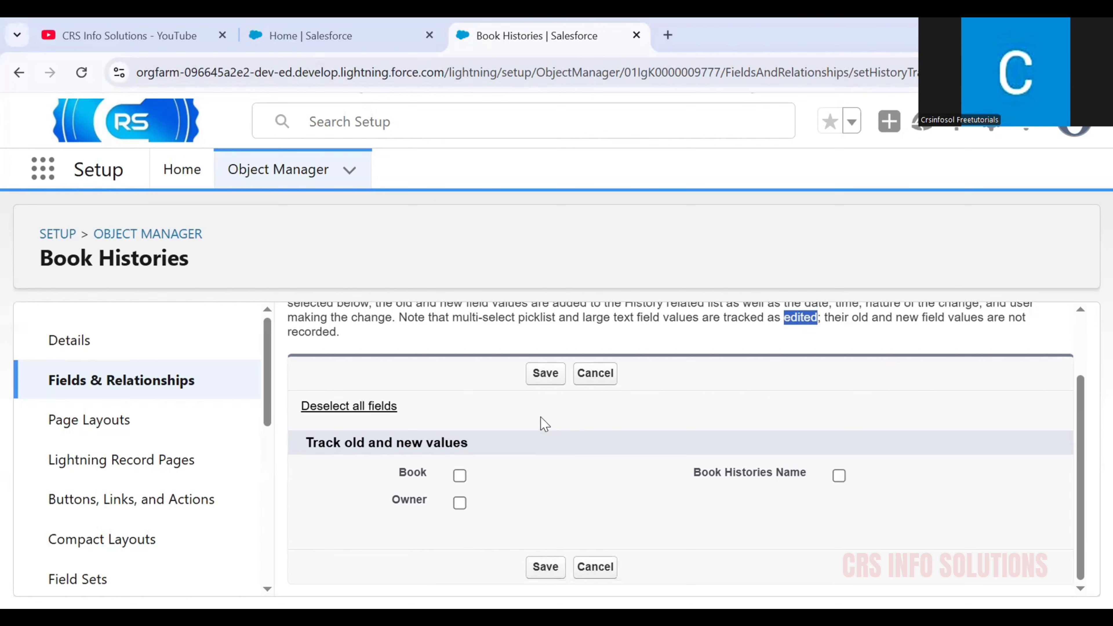
click(540, 417)
scroll(477, 420, up, 2)
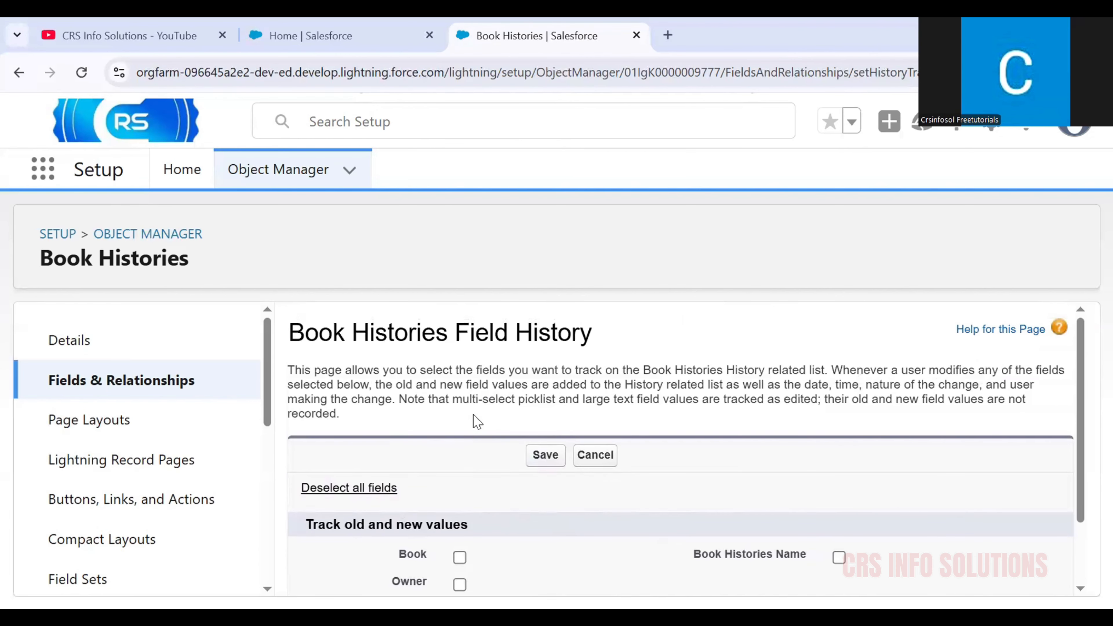
scroll(474, 418, down, 2)
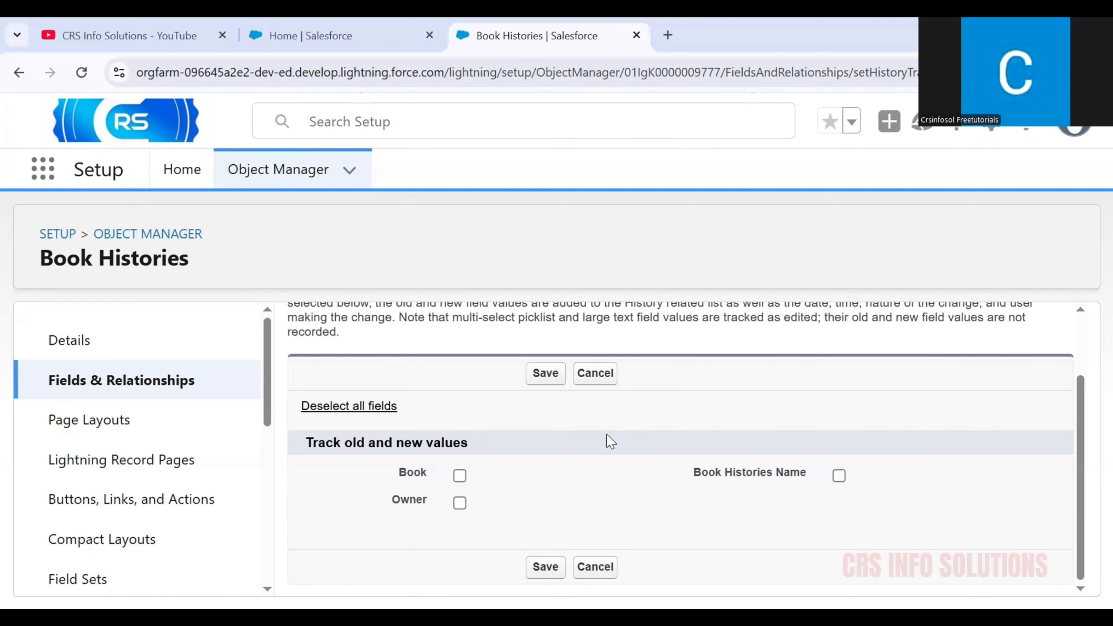
scroll(610, 441, up, 2)
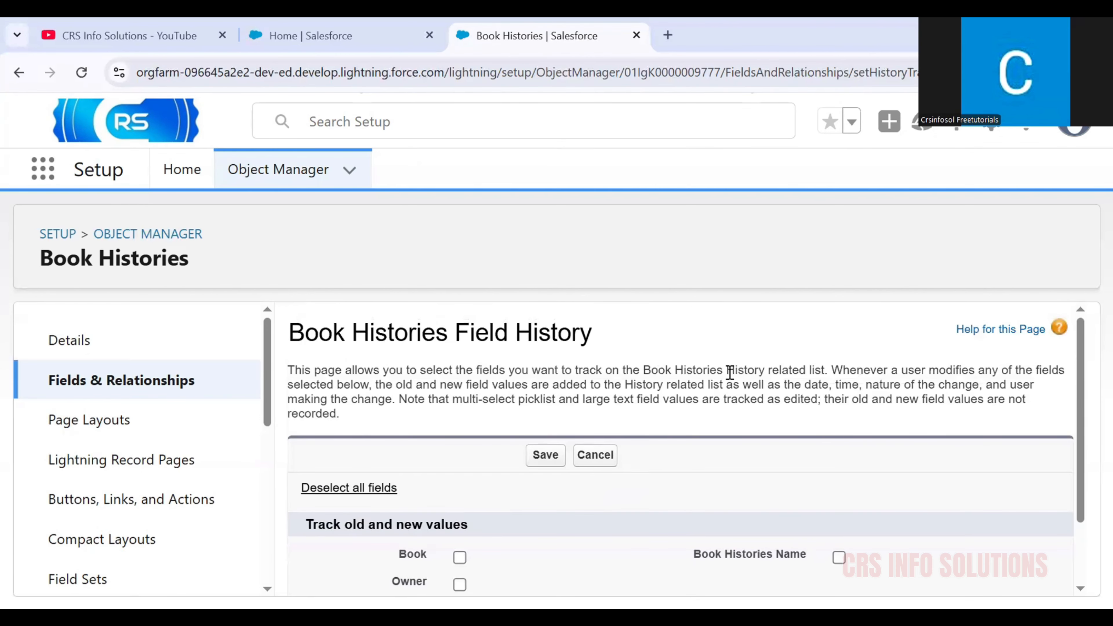
drag(727, 373, 829, 372)
click(445, 415)
scroll(440, 408, down, 2)
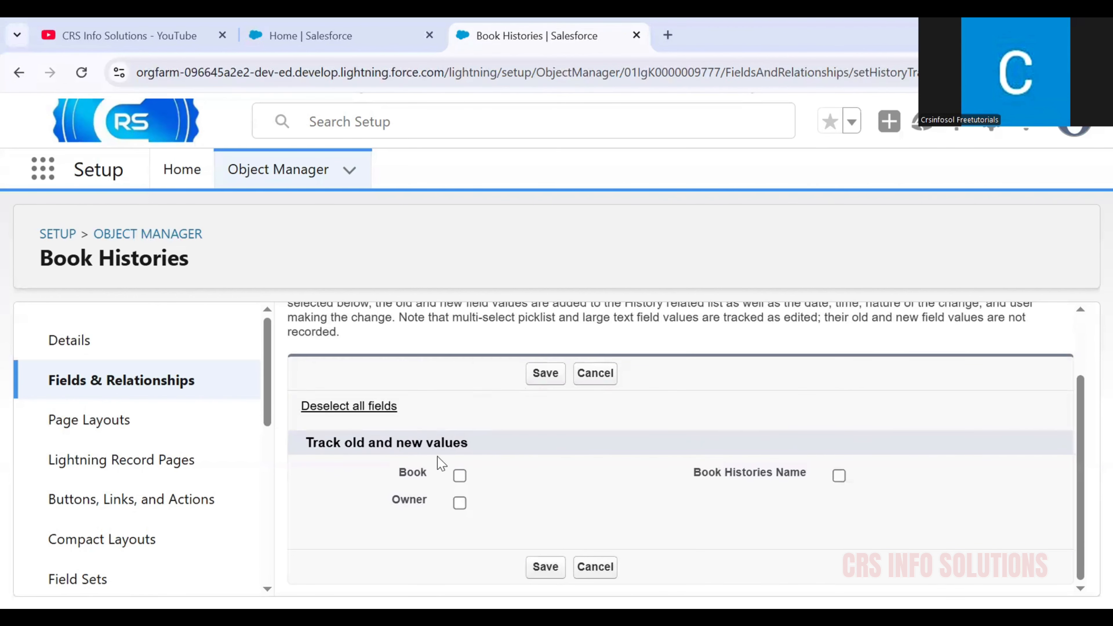
drag(308, 445, 486, 443)
click(485, 444)
Turn on tracking of old and new values for Book, Owner and Book Histories Name, and save the settings.
click(459, 475)
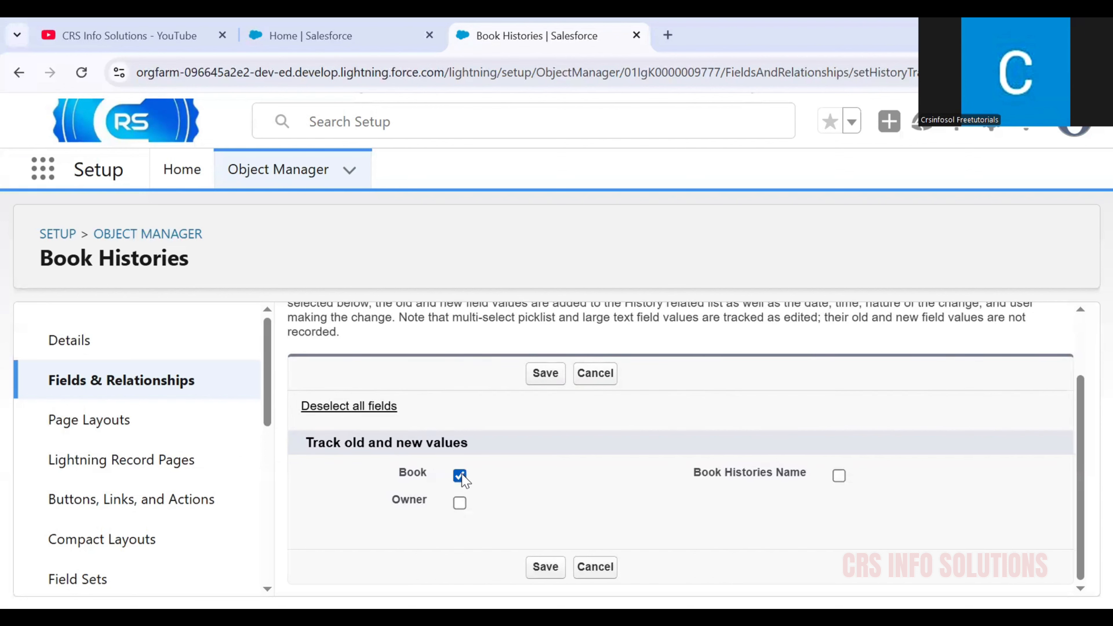
click(460, 503)
click(838, 478)
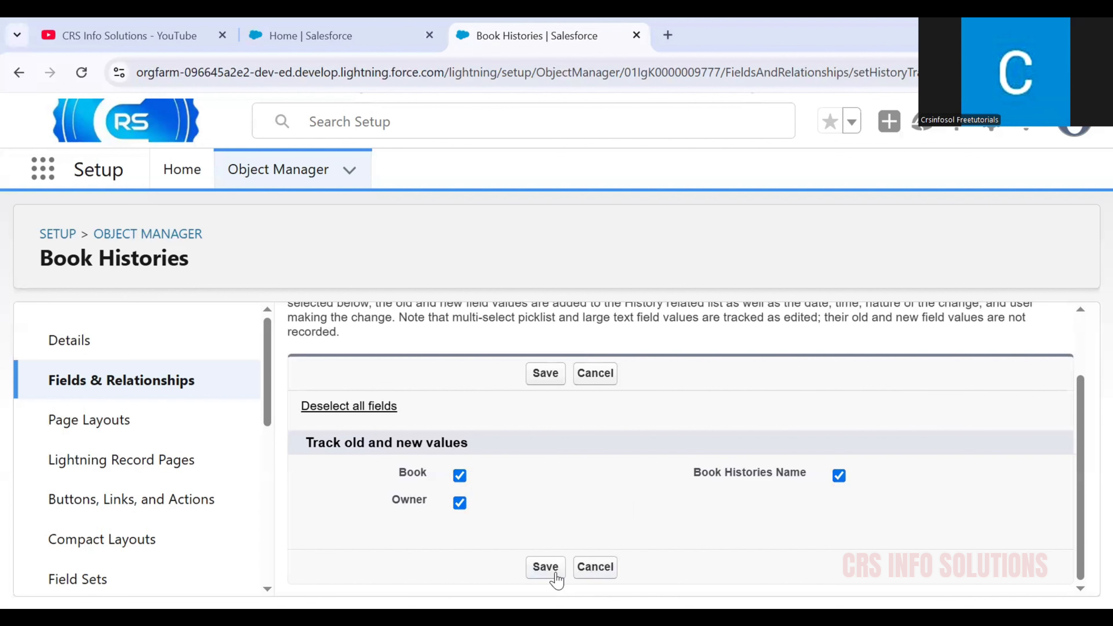
click(545, 568)
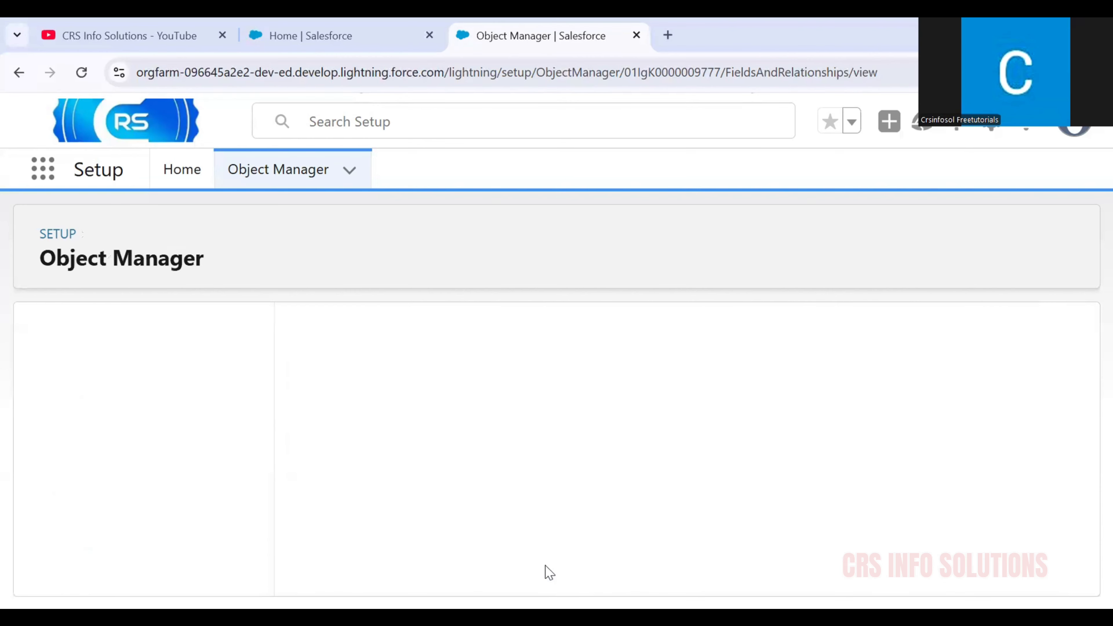
Open the Book Histories Layout page layout of the Book Histories object for editing.
key(ctrl+minus)
key(ctrl+minus)
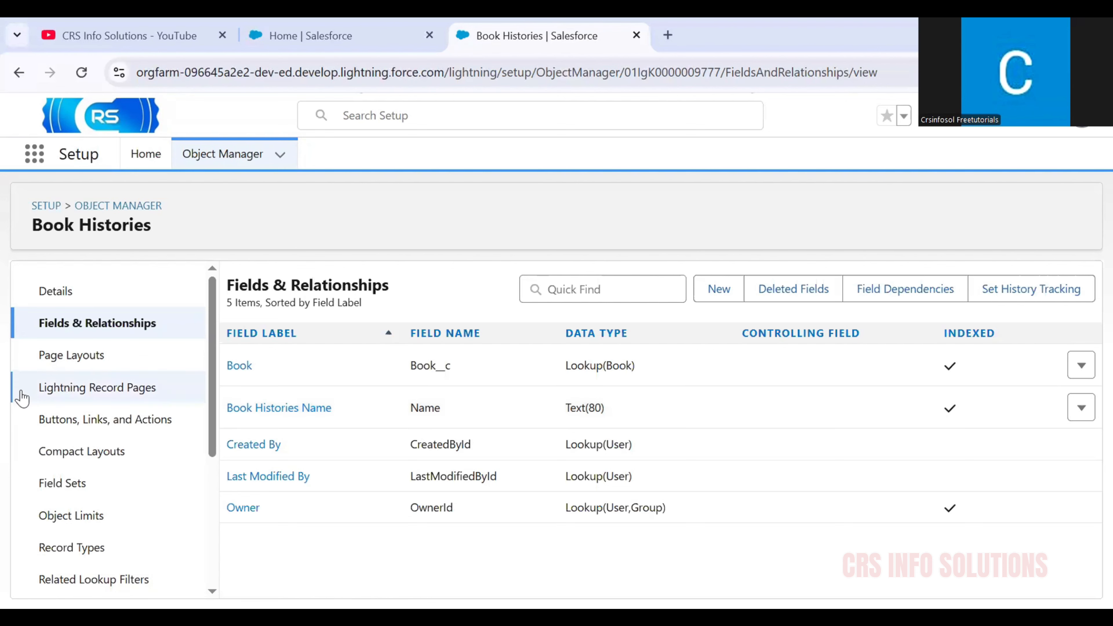
click(94, 357)
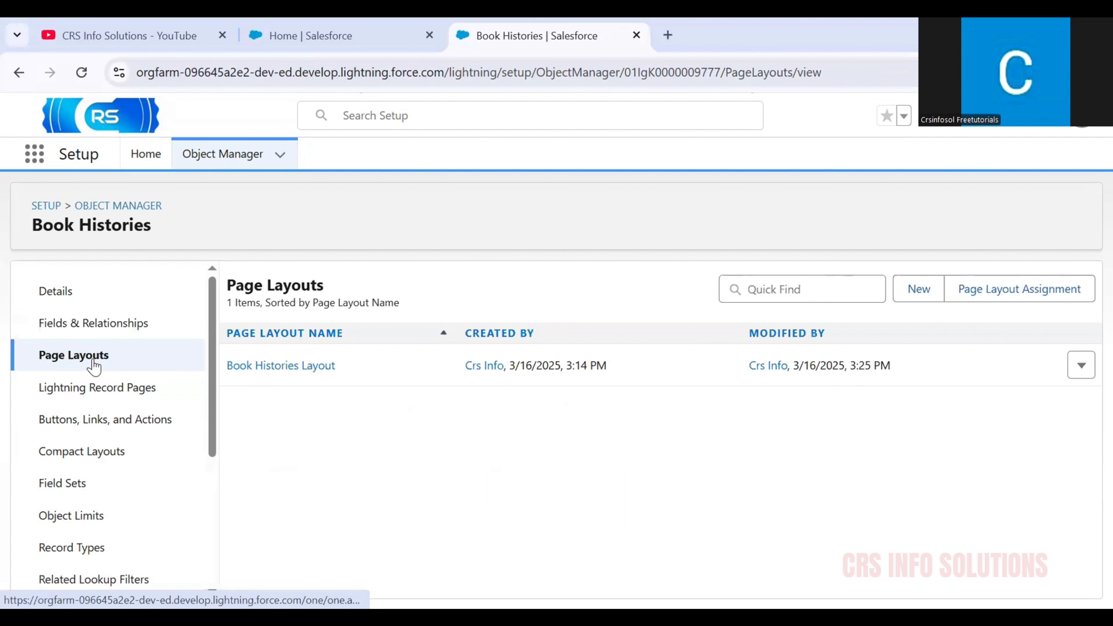
click(292, 373)
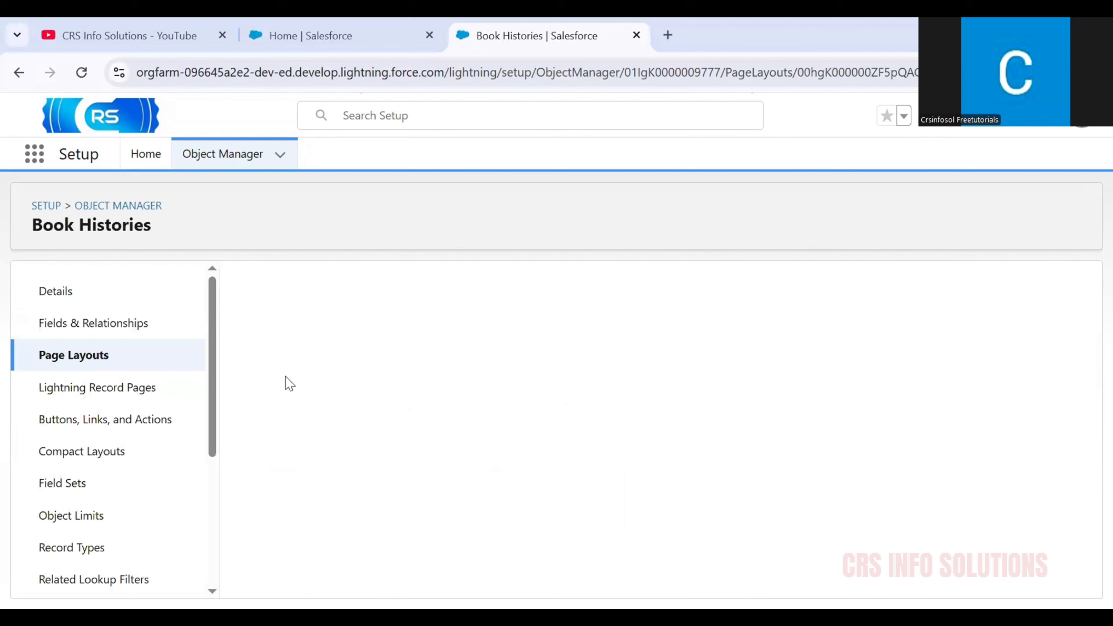
Add the Book Histories History related list to the page layout and save it, overwriting users' related list customizations.
scroll(340, 378, down, 1)
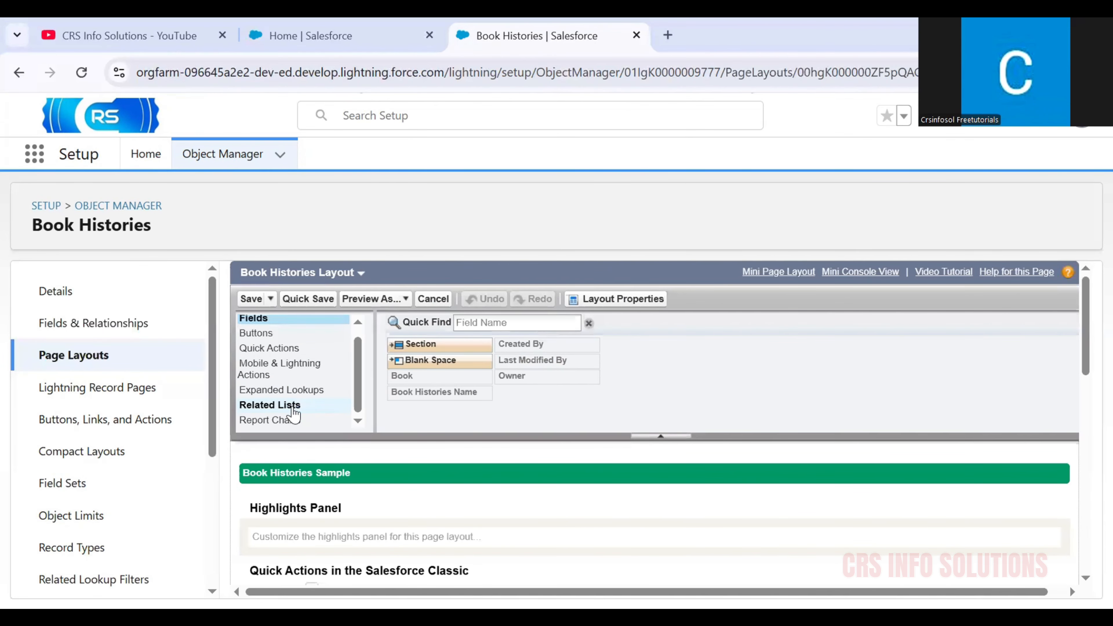
scroll(294, 414, down, 5)
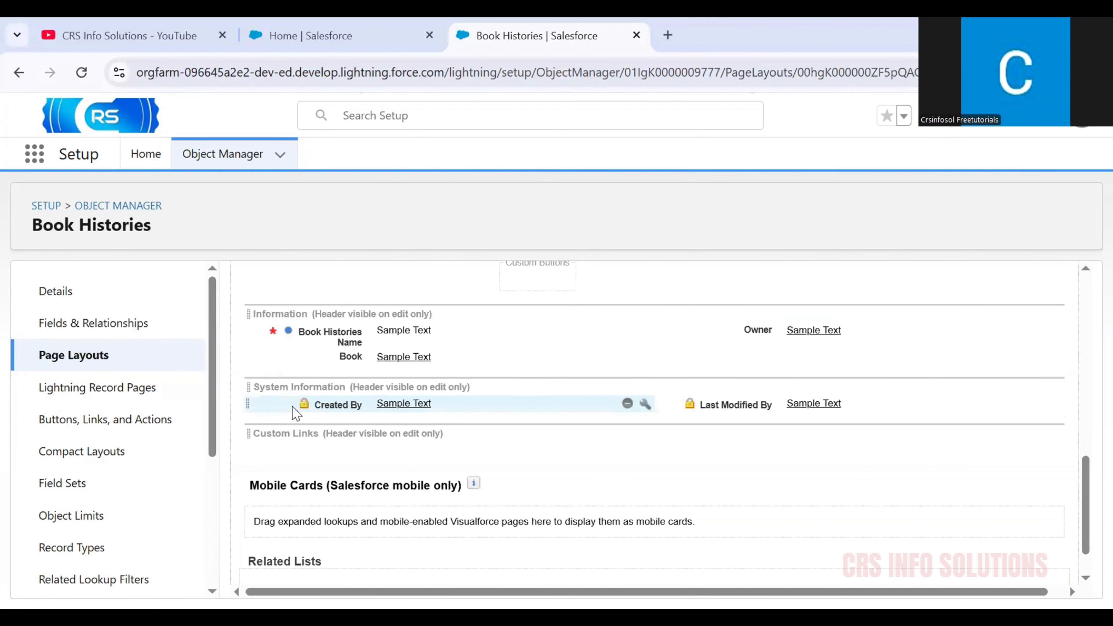
scroll(294, 414, down, 1)
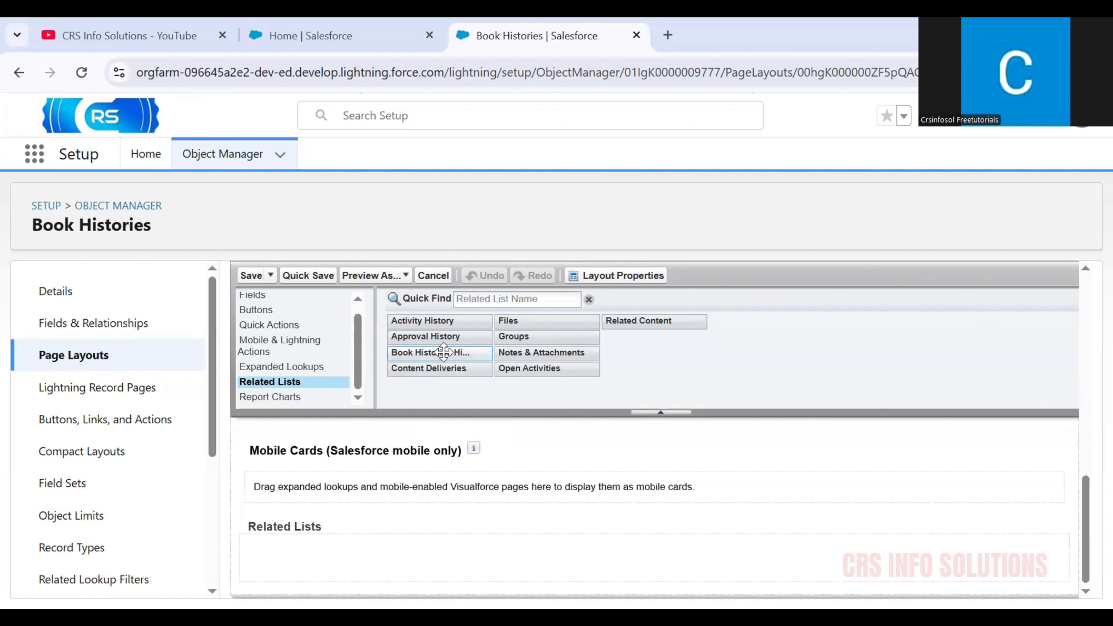
drag(439, 354, 265, 547)
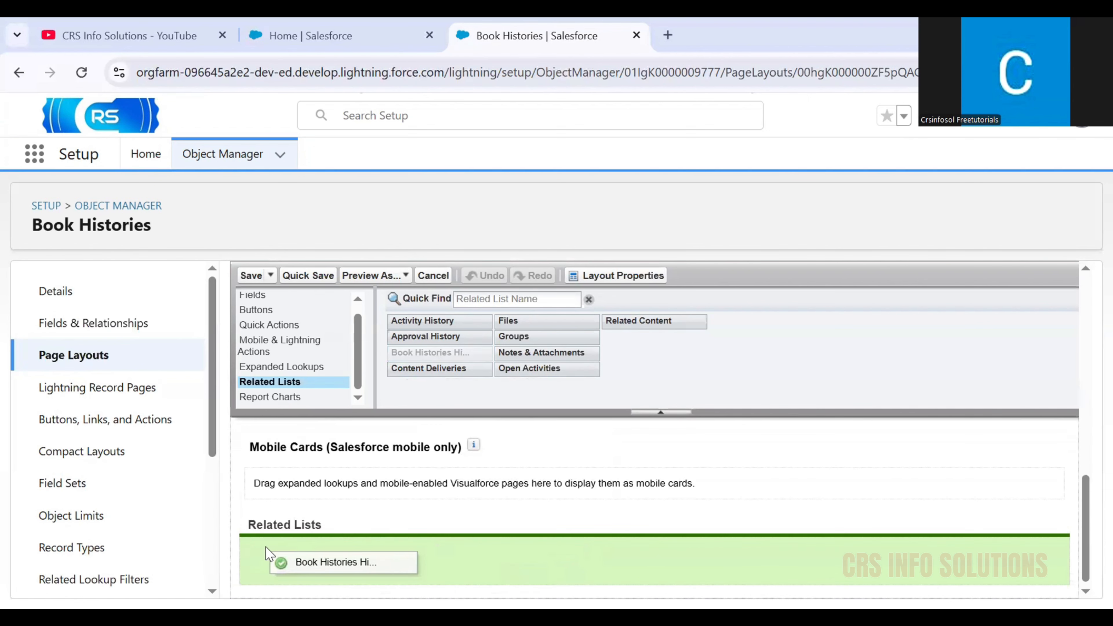
drag(266, 549, 382, 553)
click(444, 496)
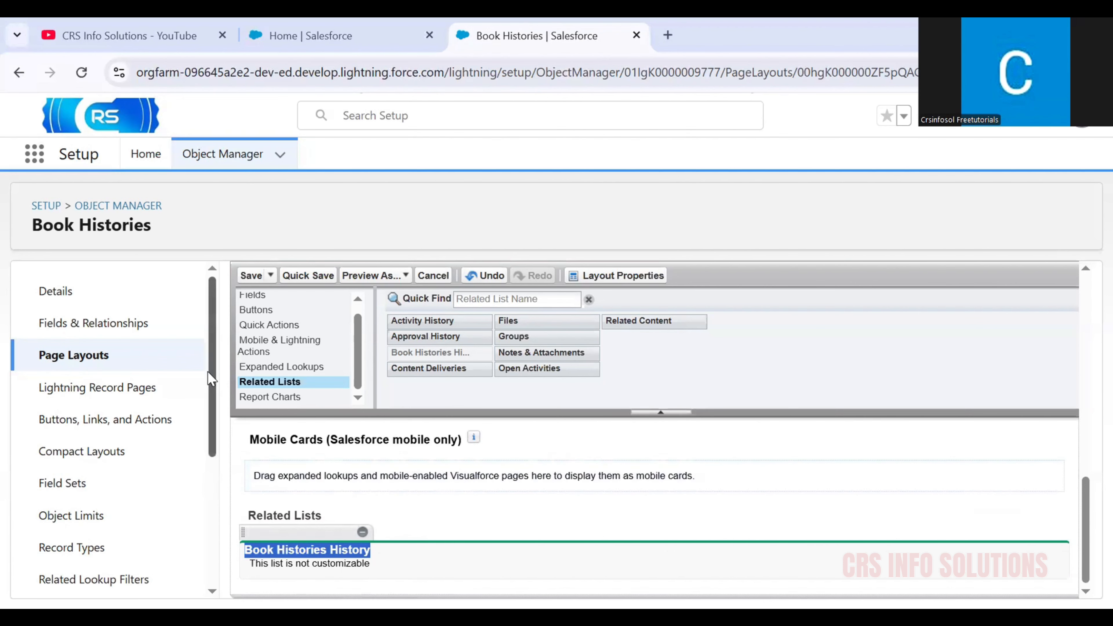
click(249, 276)
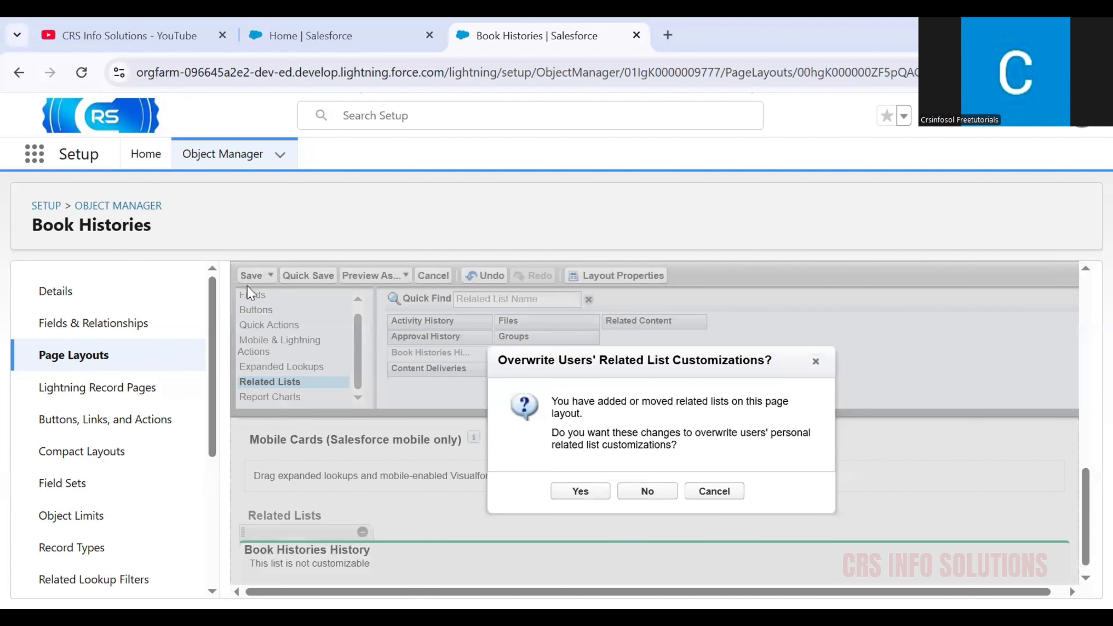
click(583, 491)
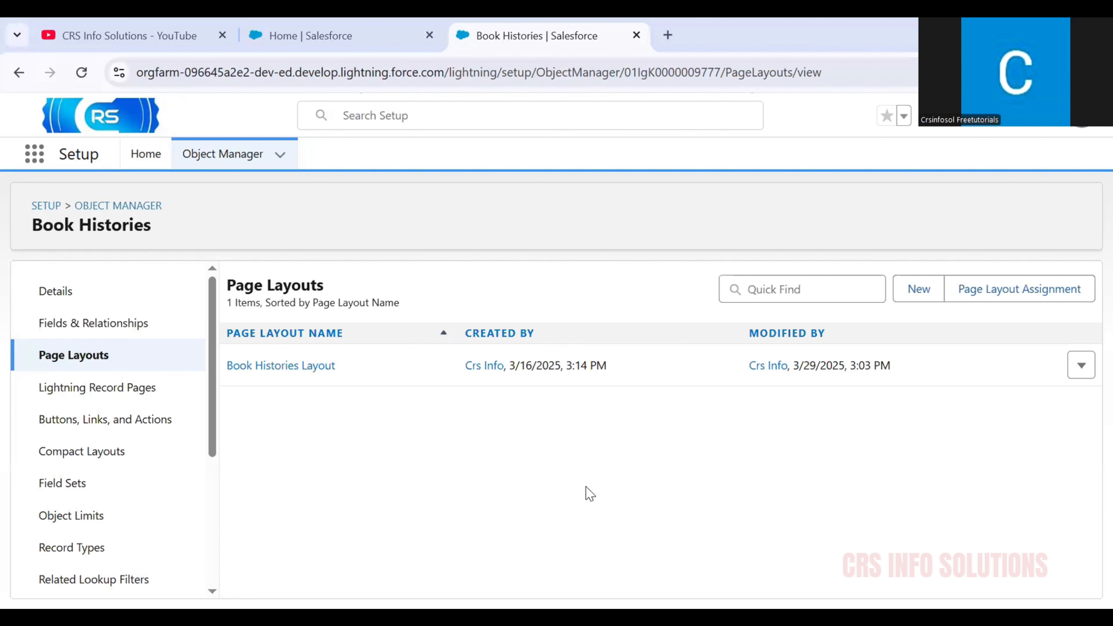
Open the first Sold Out record from the Sales app's Book Historiess list, and check its history related list and details.
click(319, 22)
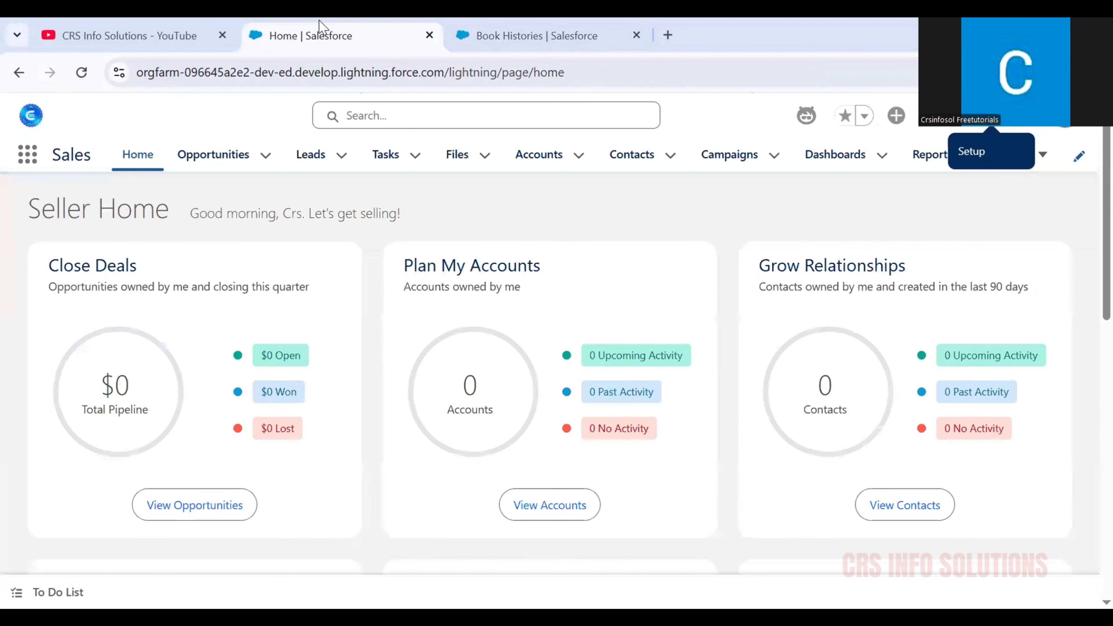
click(1037, 162)
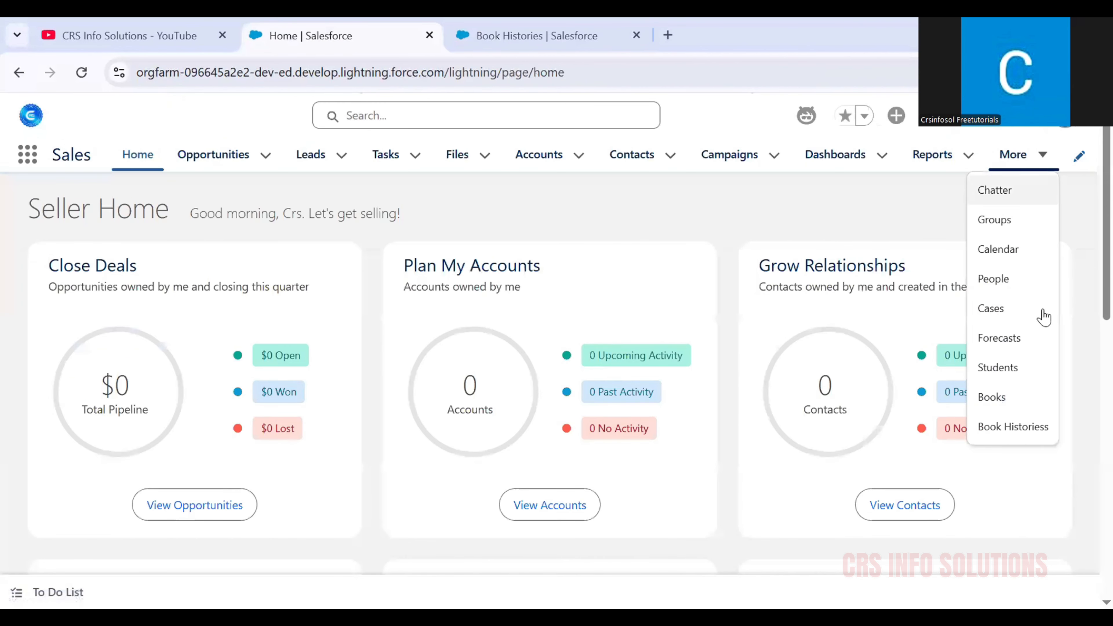
click(1023, 428)
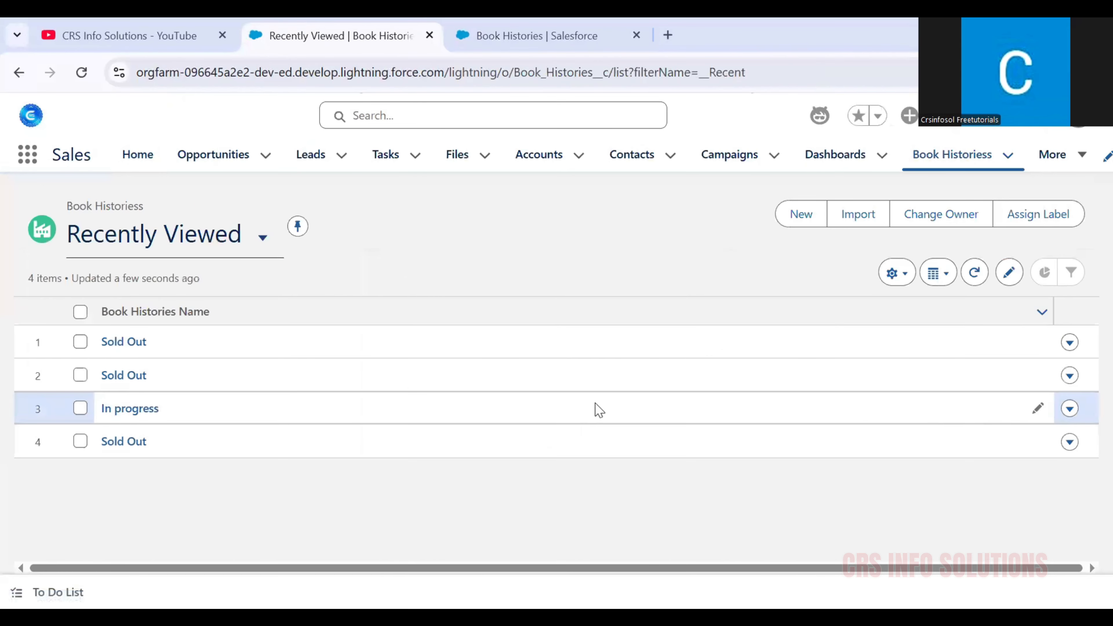
click(131, 341)
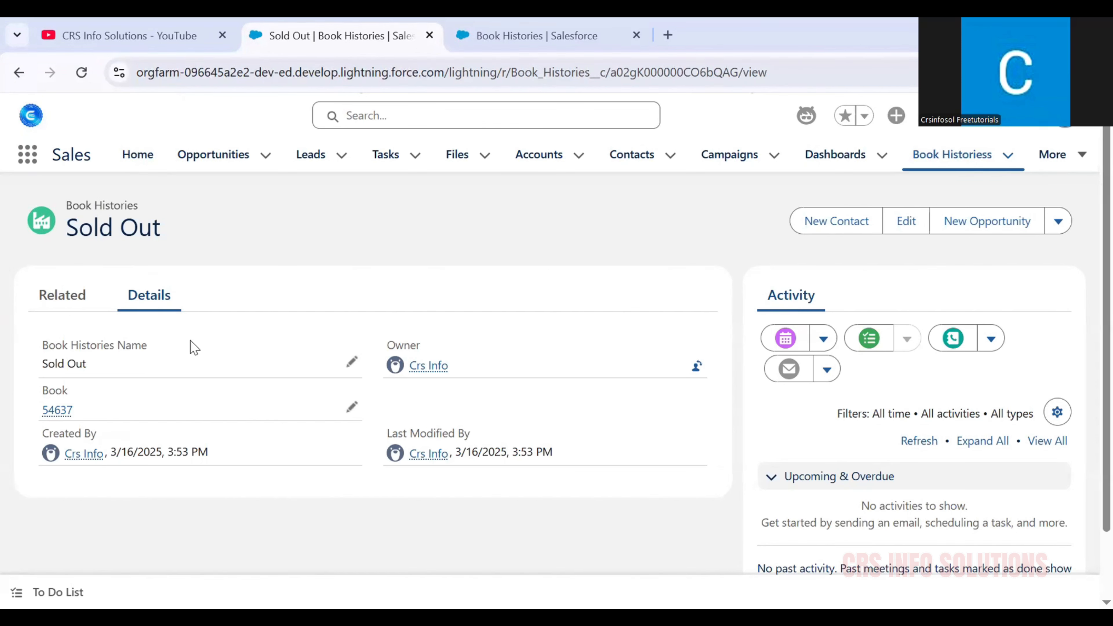
click(81, 305)
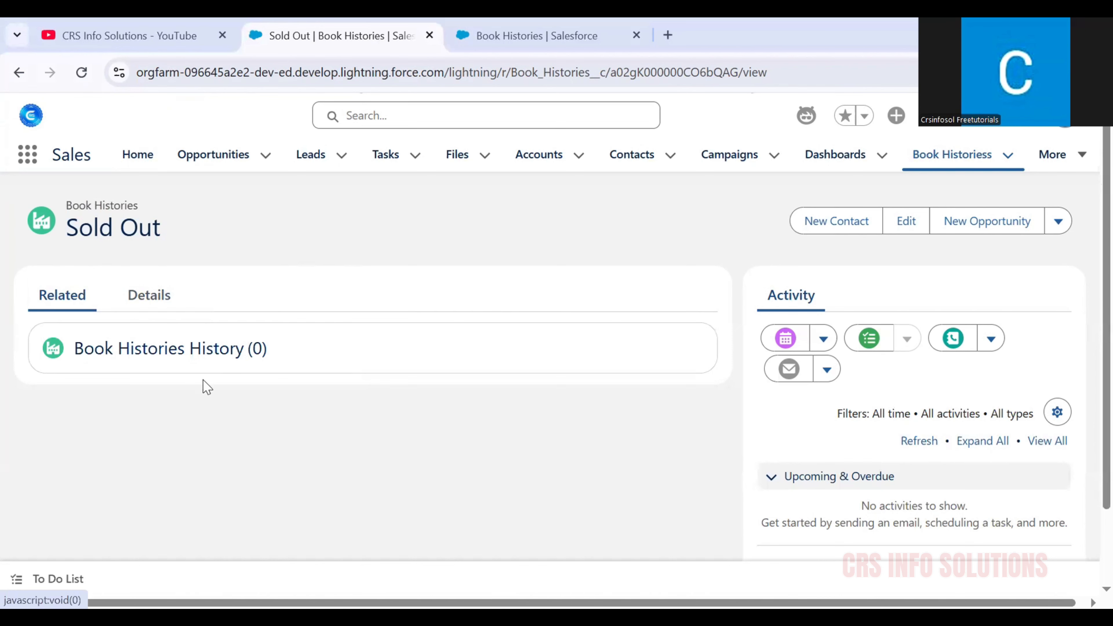
click(138, 307)
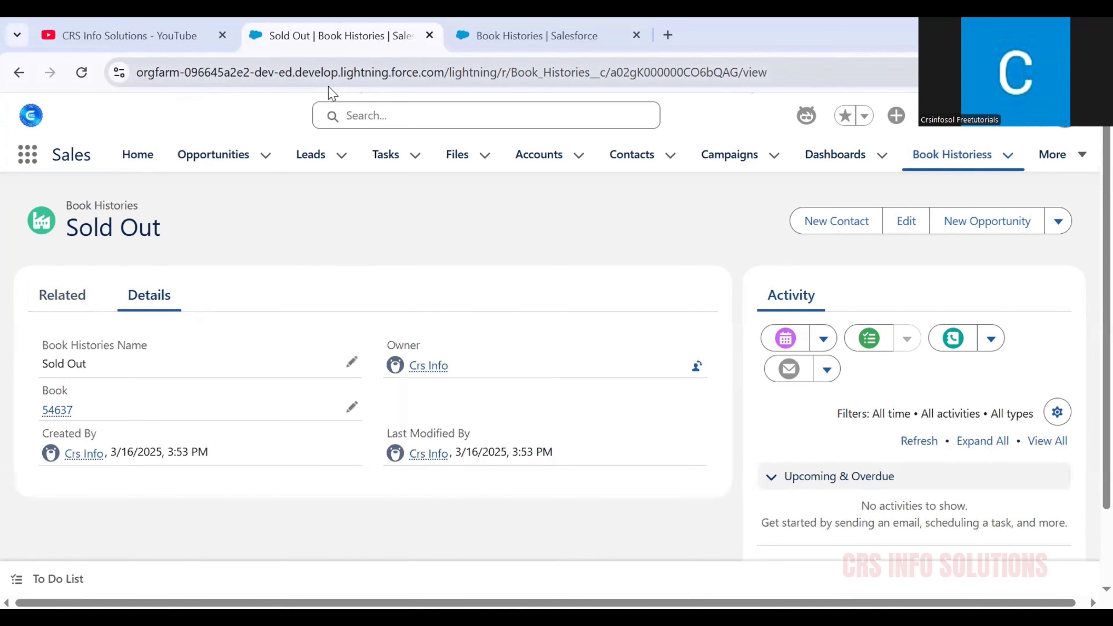
Review which fields are tracked in the Book Histories object's history tracking settings.
click(553, 25)
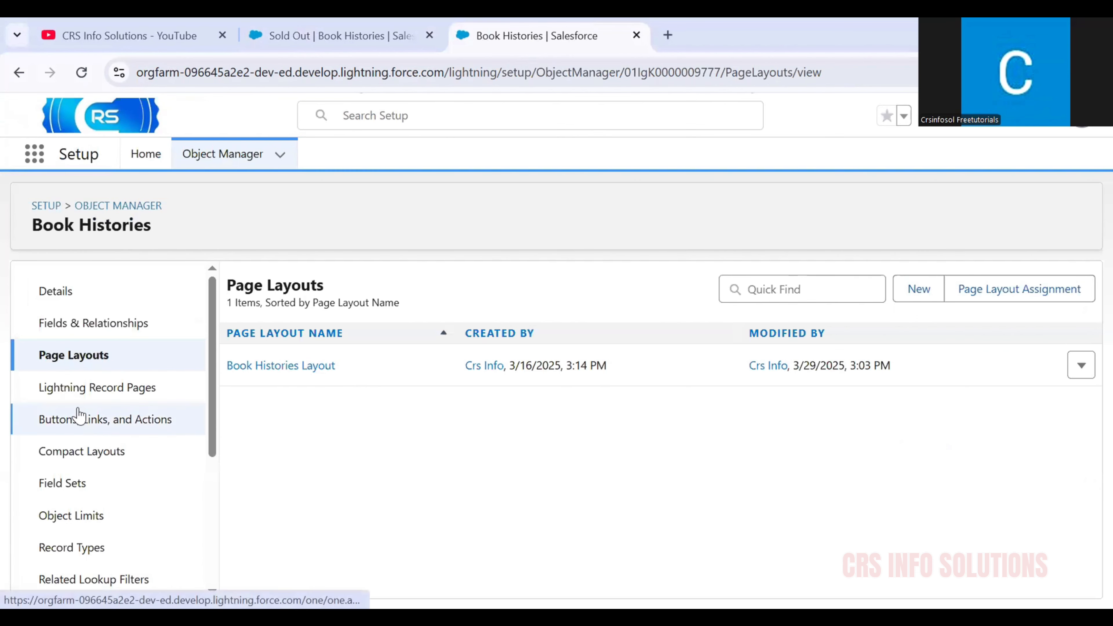
click(97, 322)
click(1012, 288)
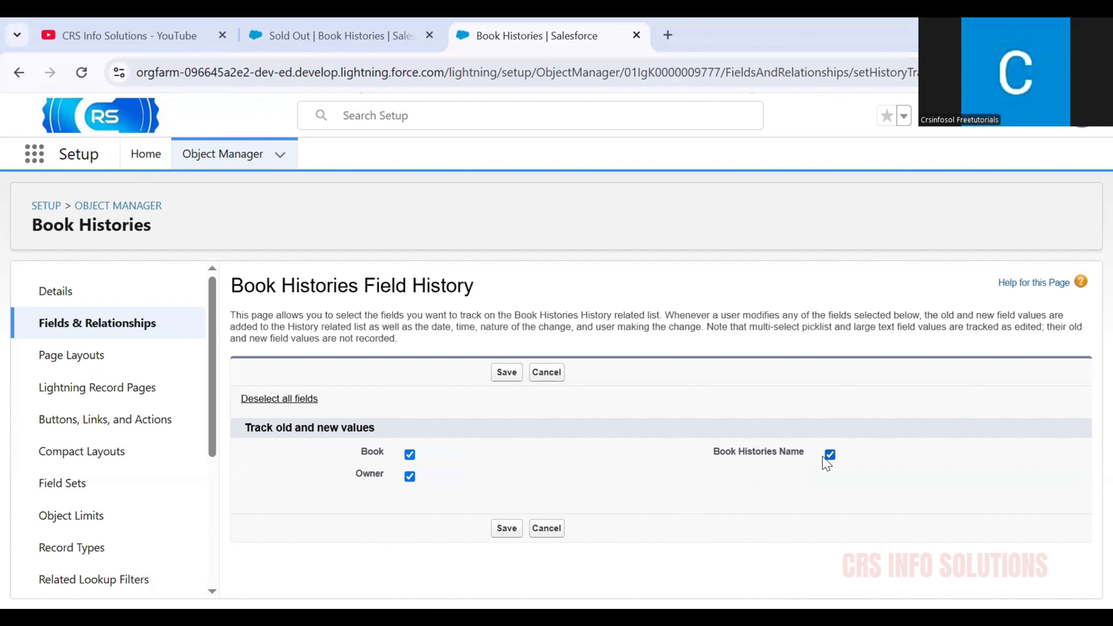
Return to the Sold Out record, change its Book Histories Name to New, and save the record.
click(370, 27)
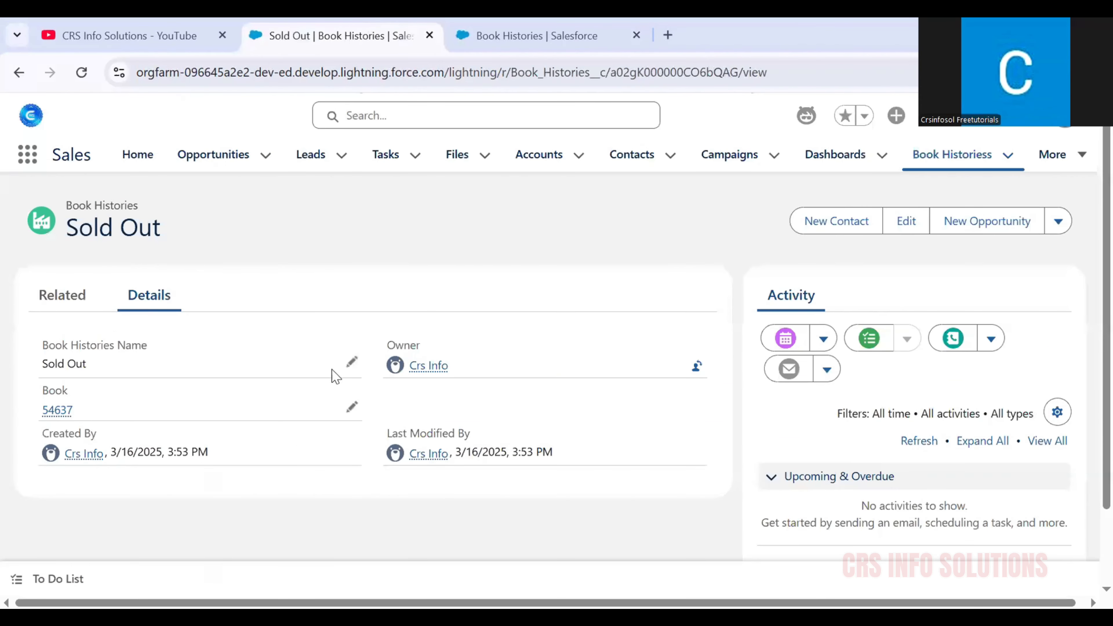
click(351, 362)
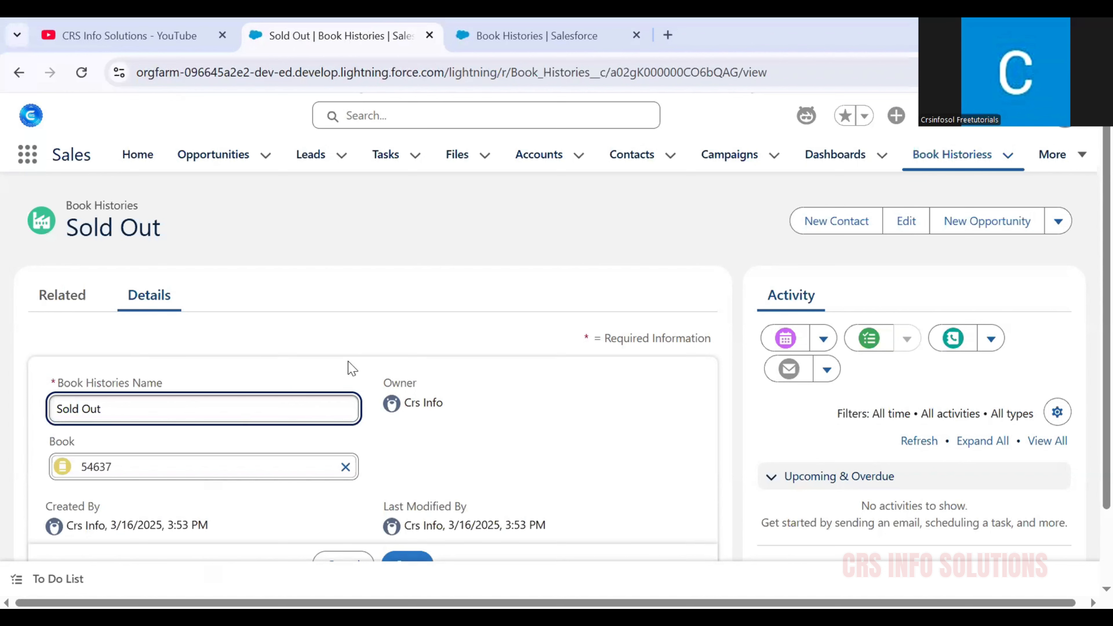
key(BackSpace)
key(BackSpace)
key(BackSpace)
key(BackSpace)
key(BackSpace)
key(BackSpace)
key(BackSpace)
key(BackSpace)
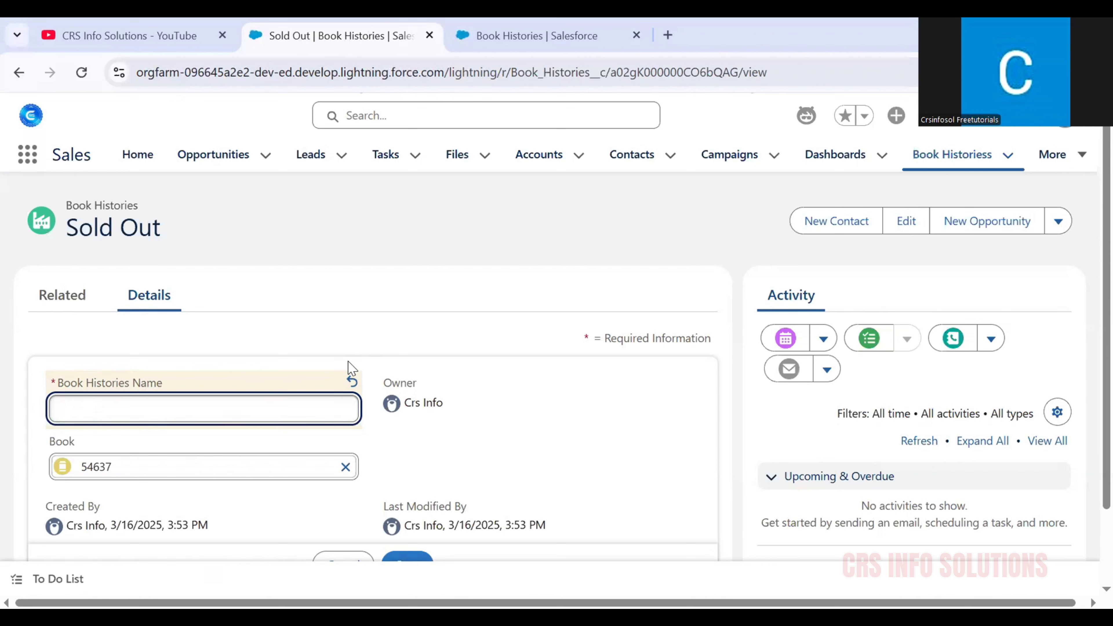
text(New)
scroll(403, 432, down, 2)
click(408, 489)
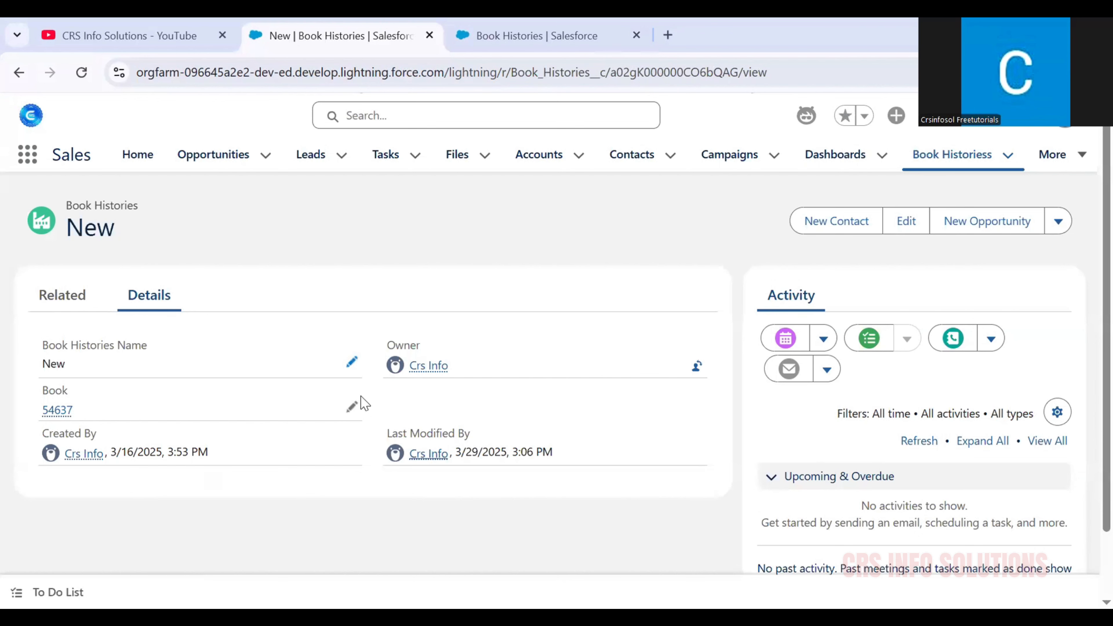
Examine the Book Histories History entries on the record and compare them with the tracked fields in the setup.
click(58, 295)
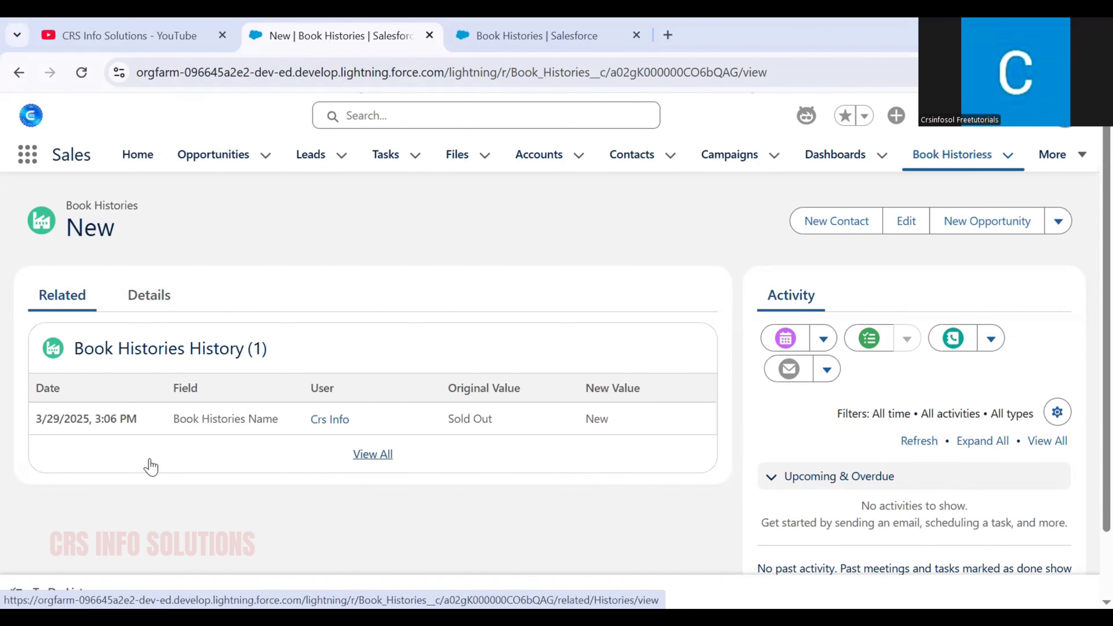
key(ctrl+Tab)
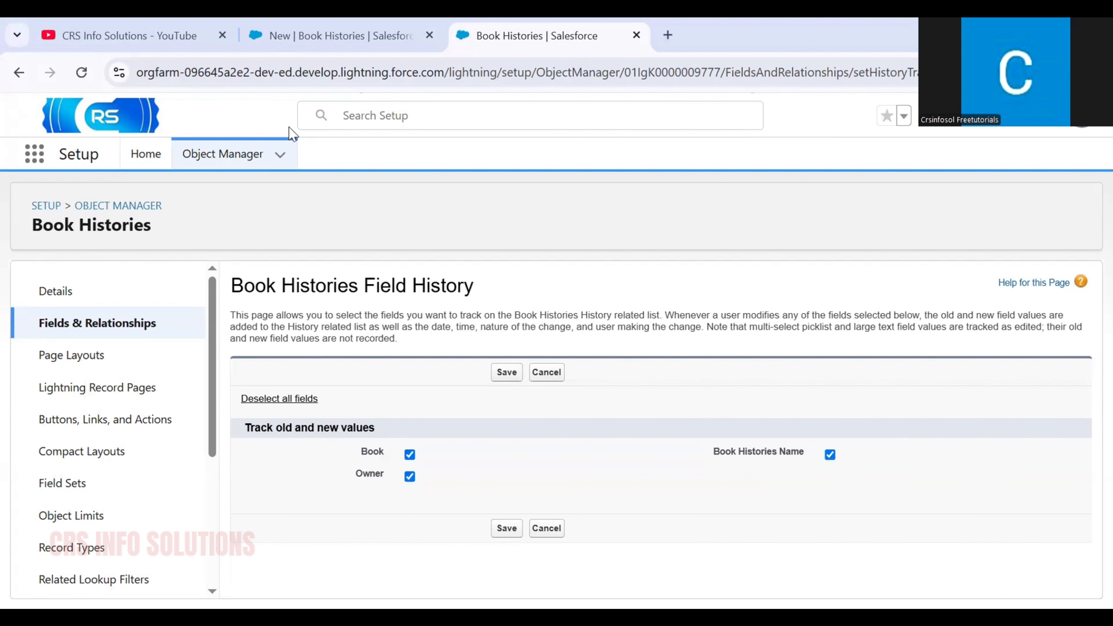
click(334, 41)
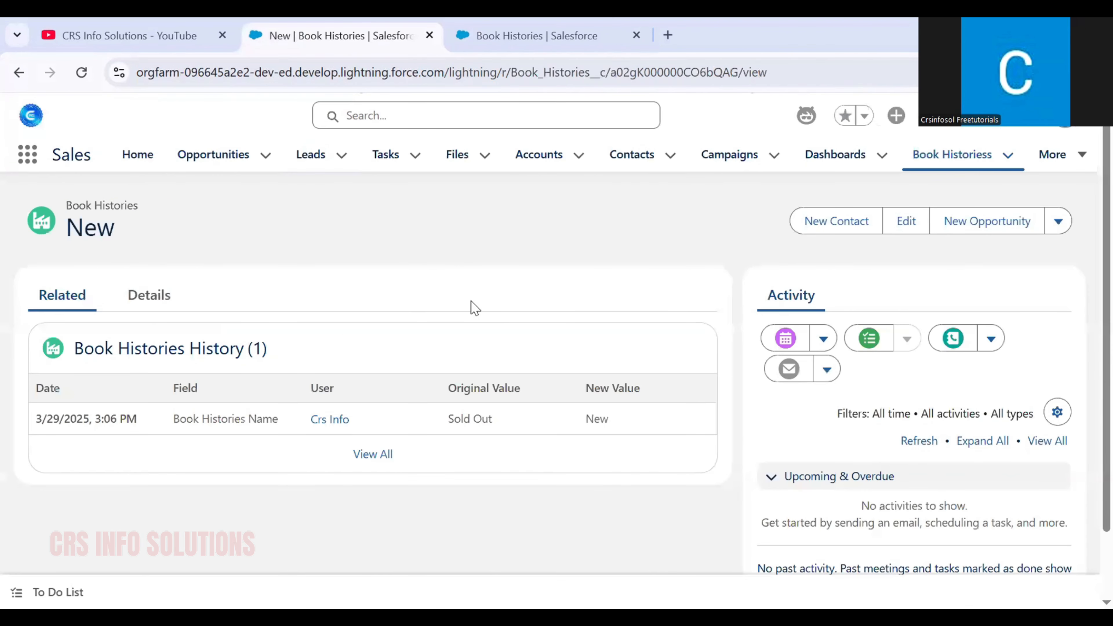
Change the record's owner to OrgFarm EPIC and review the owner change in its history related list.
click(171, 294)
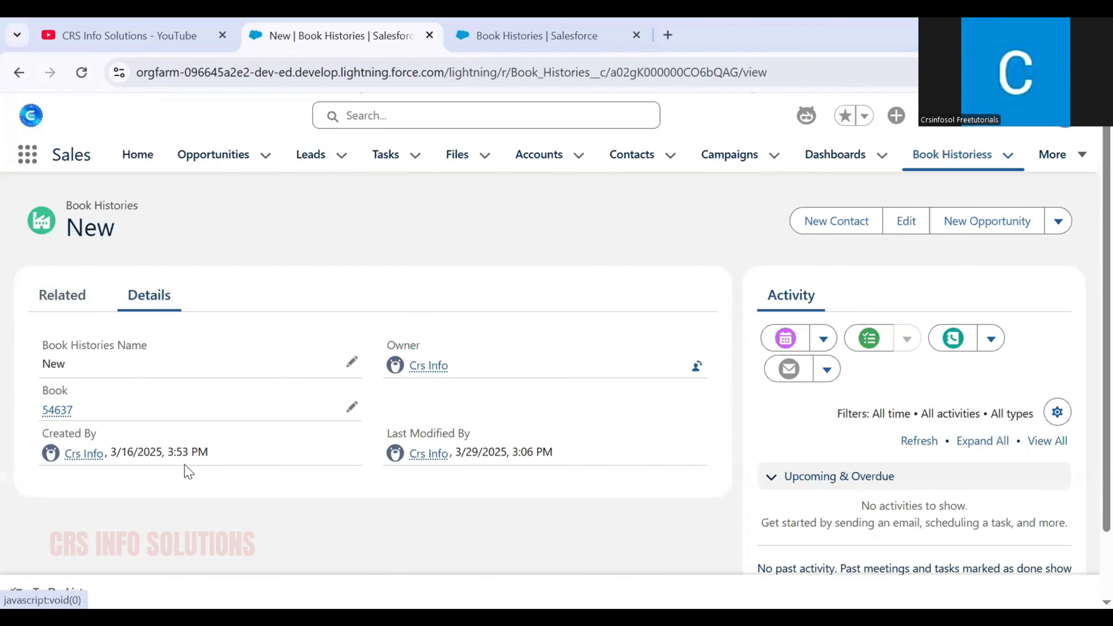
click(696, 369)
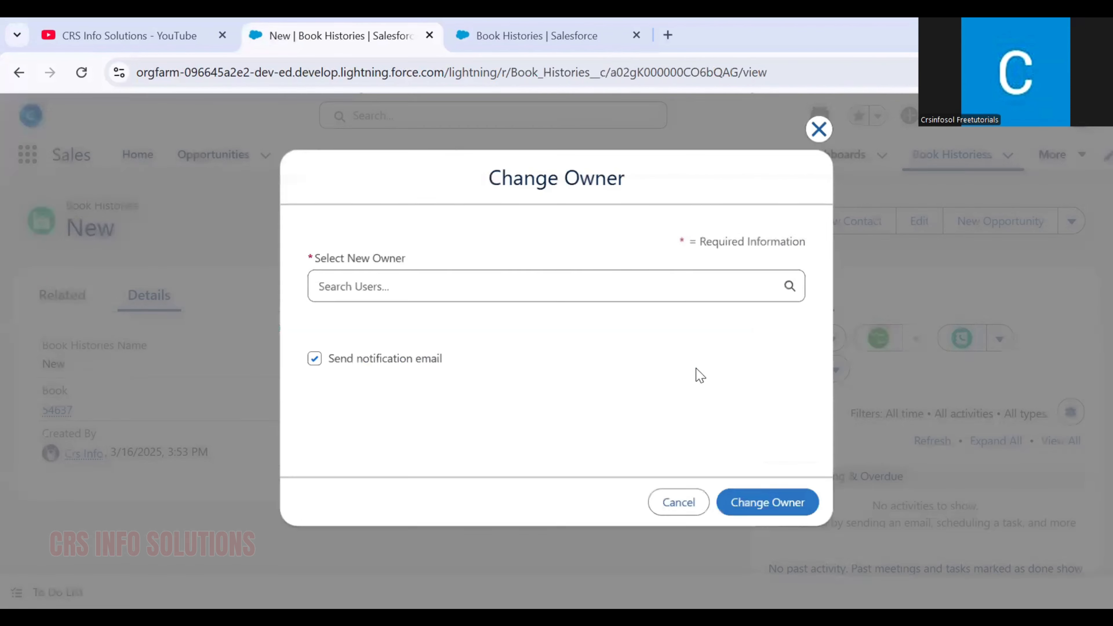
click(454, 290)
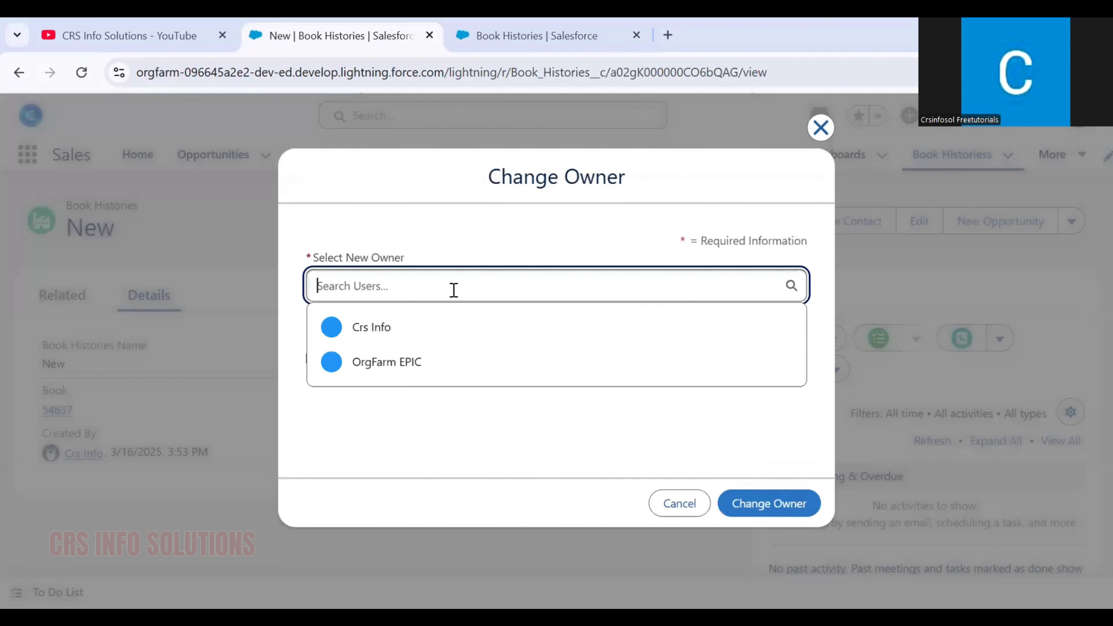
click(448, 365)
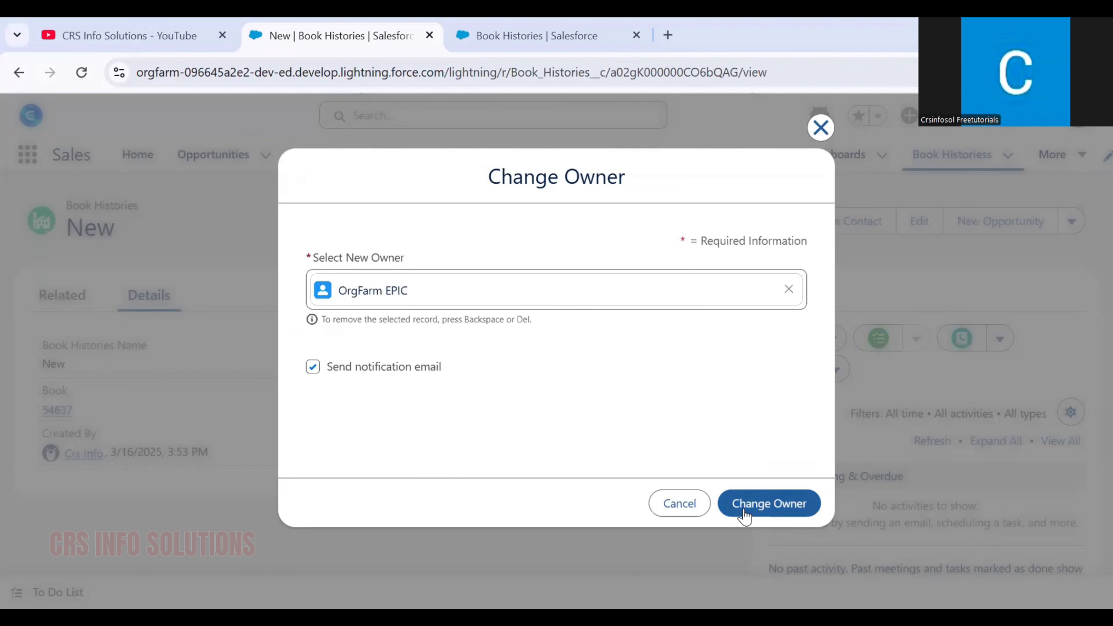
click(745, 508)
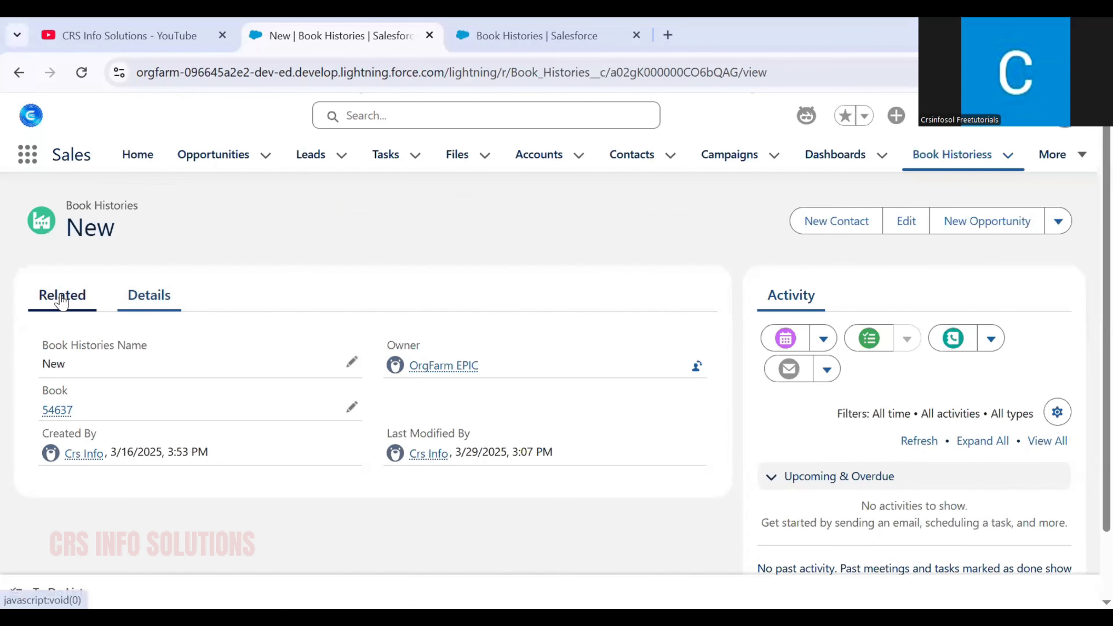
click(63, 298)
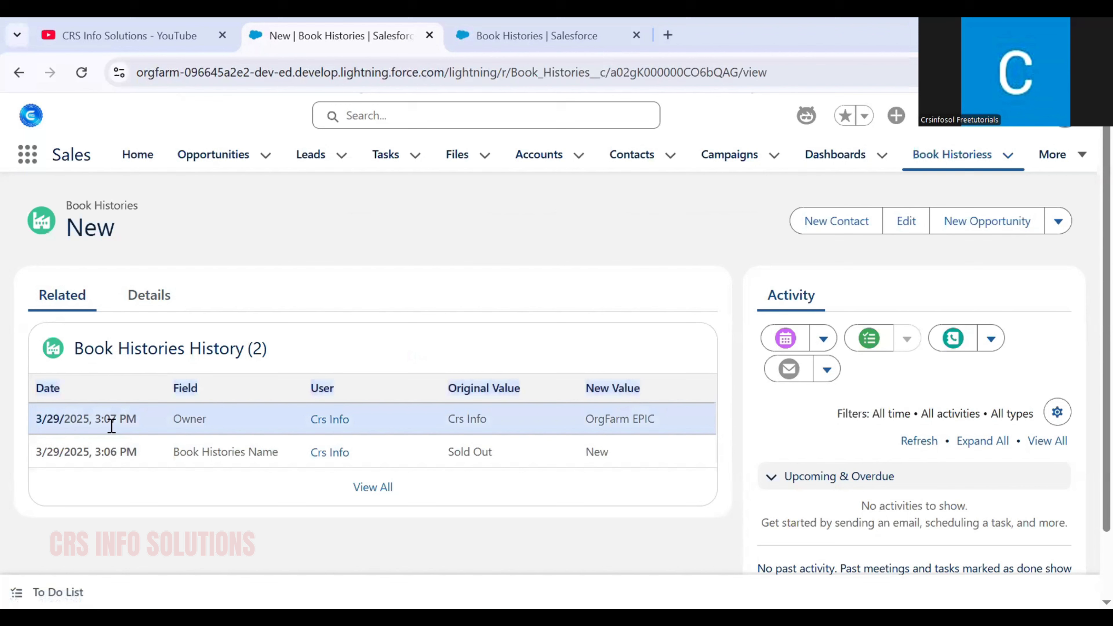
click(175, 420)
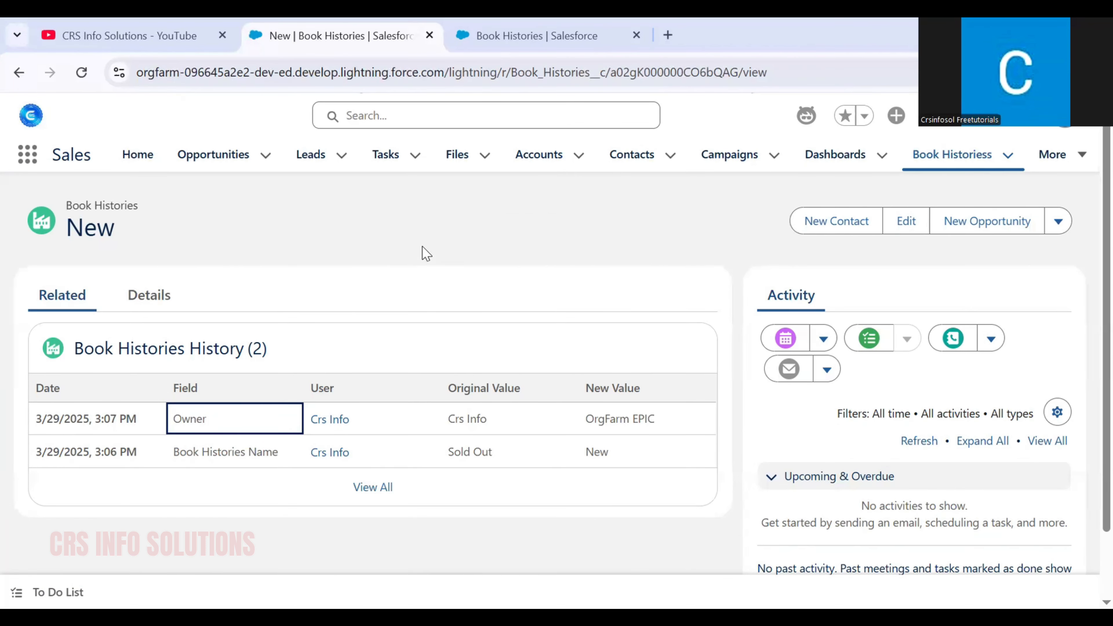
Turn off history tracking for the Book Histories Name field in the setup and save the settings.
click(497, 35)
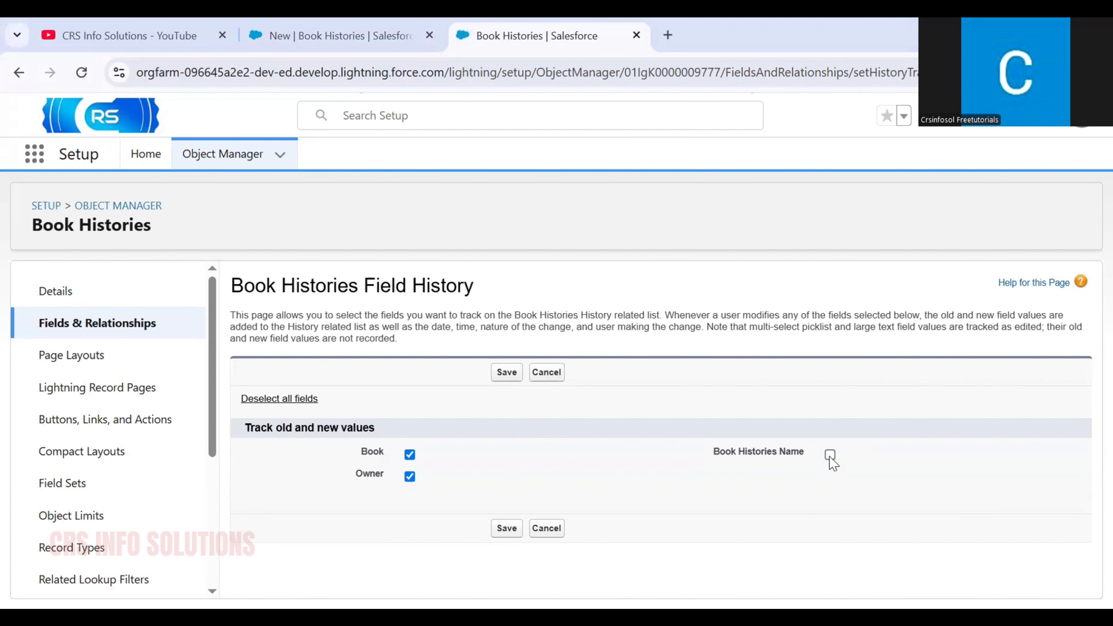
click(507, 528)
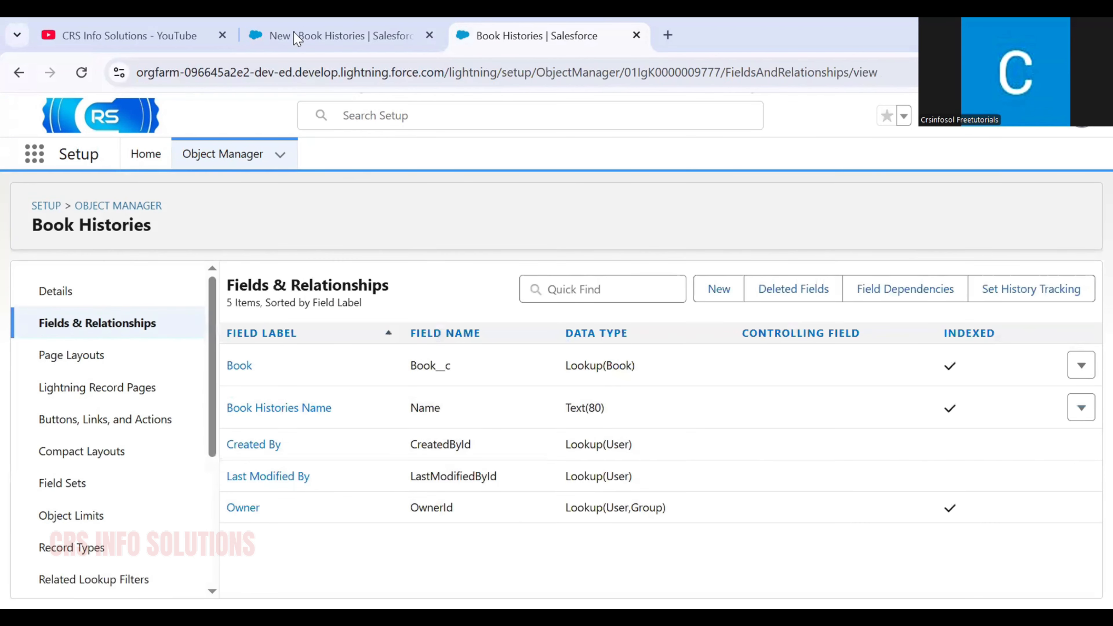
Return to the New record, change its Book Histories Name to sold out, and save the record.
click(293, 30)
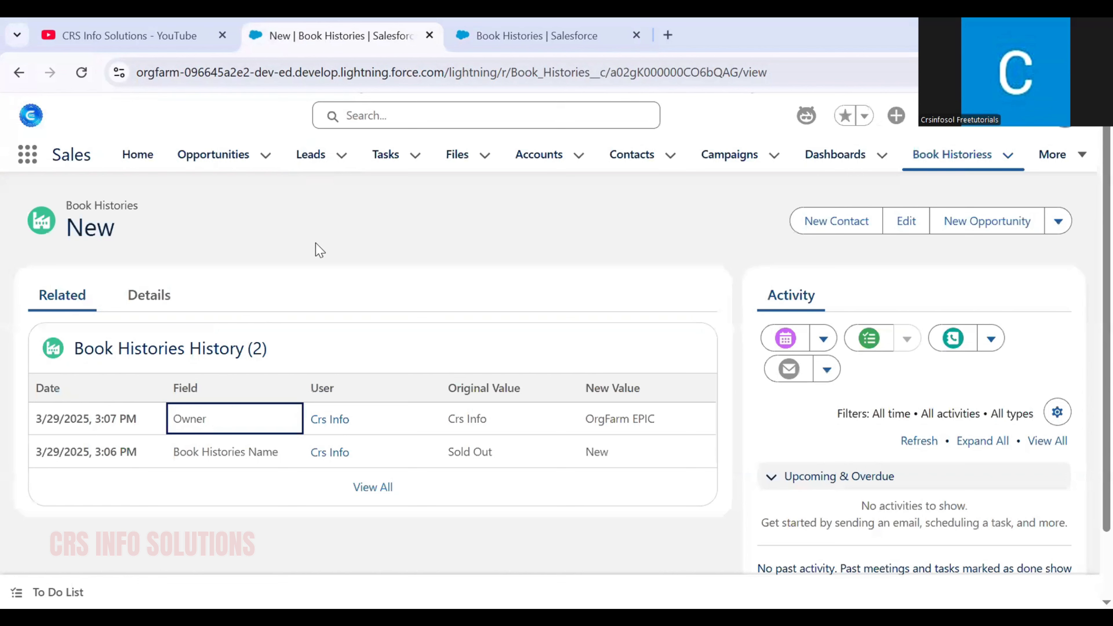
click(139, 293)
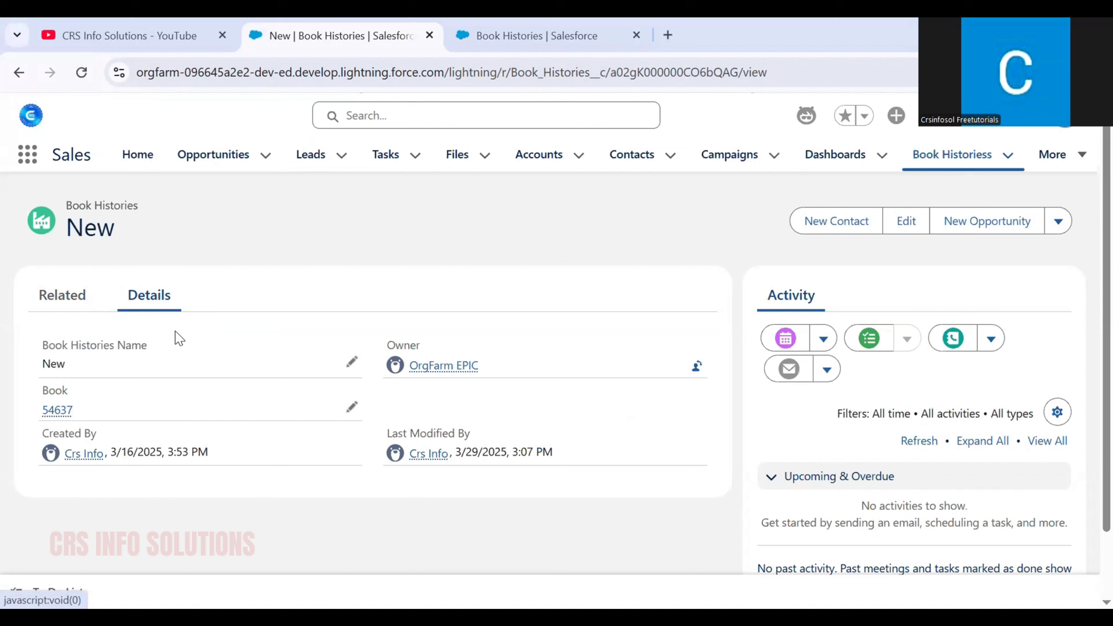
click(350, 361)
scroll(350, 364, down, 2)
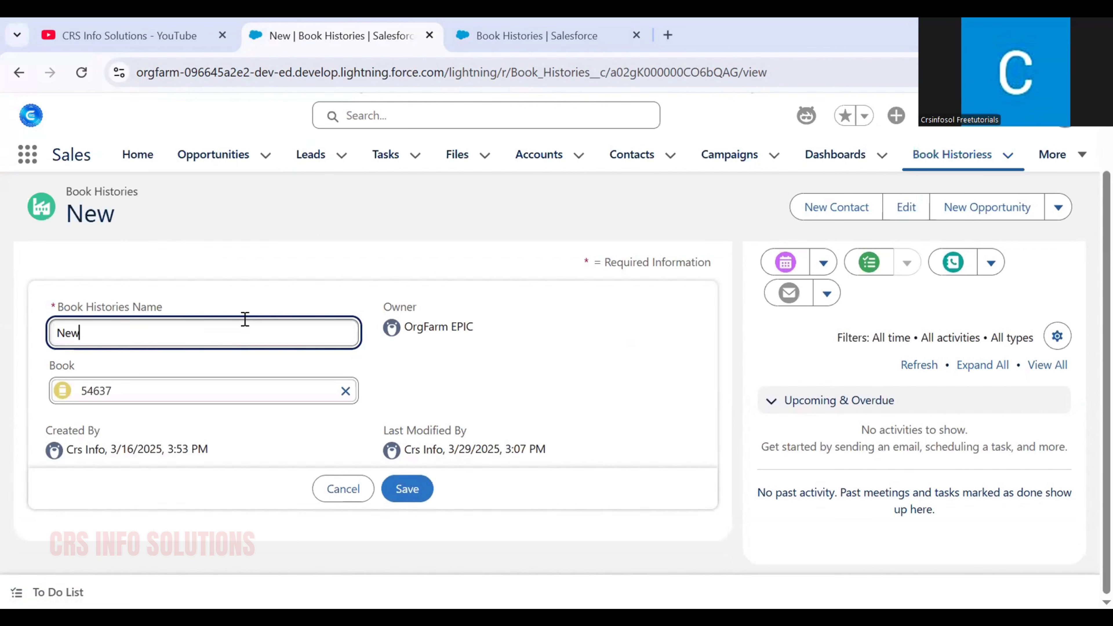
key(BackSpace)
key(BackSpace)
key(BackSpace)
text(s)
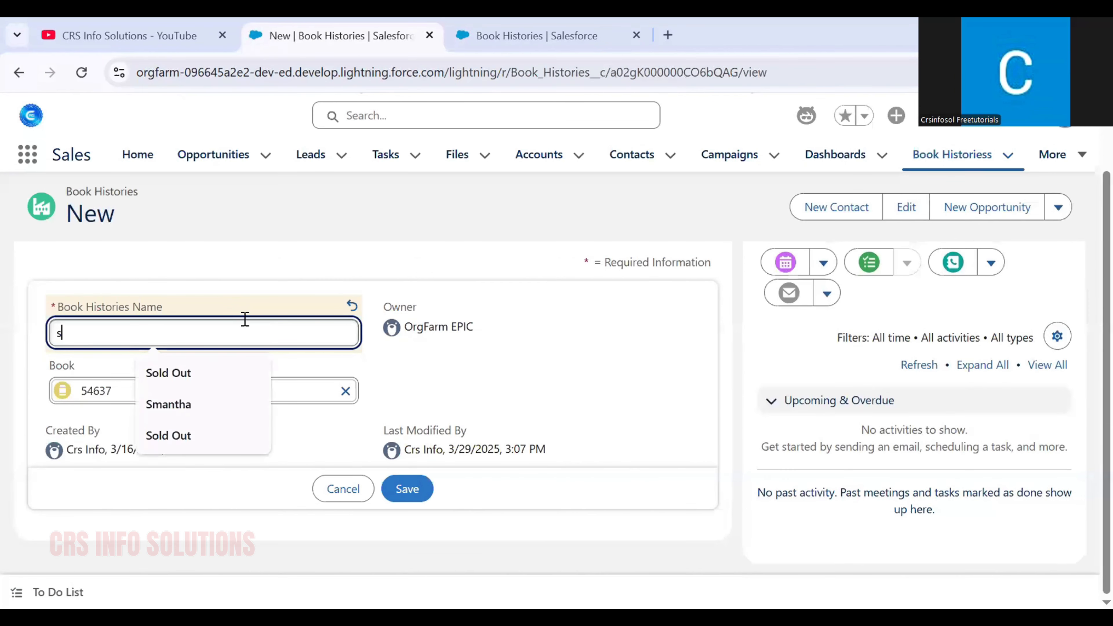
text(old out)
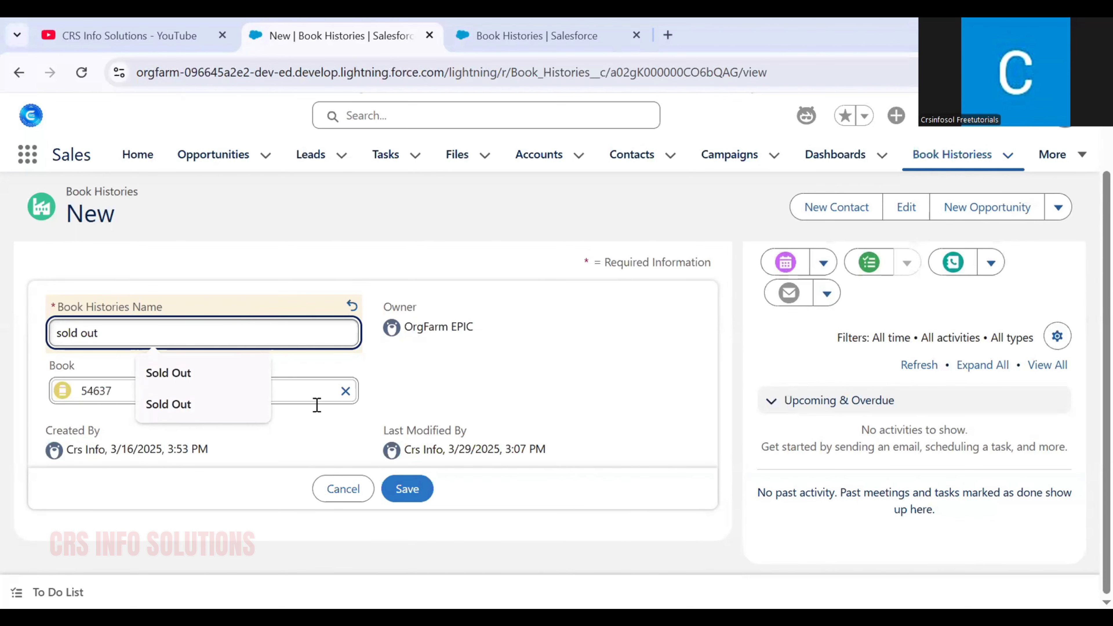
click(401, 489)
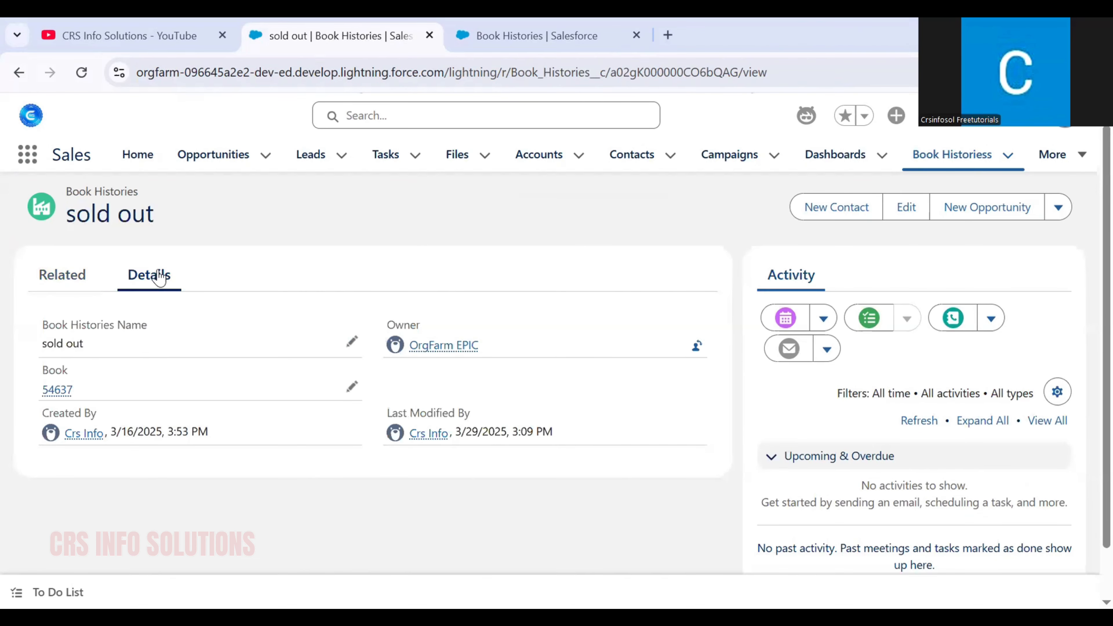
Reload the record, examine its Book Histories History entries, and check them against the object's history tracking settings in the setup.
click(69, 279)
click(81, 73)
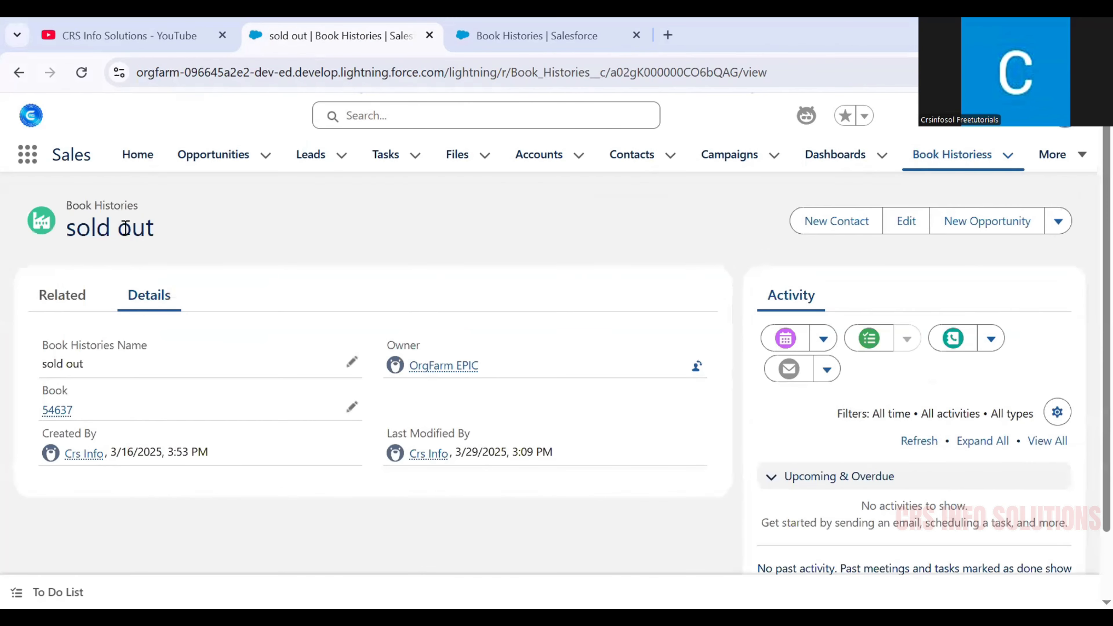
click(52, 307)
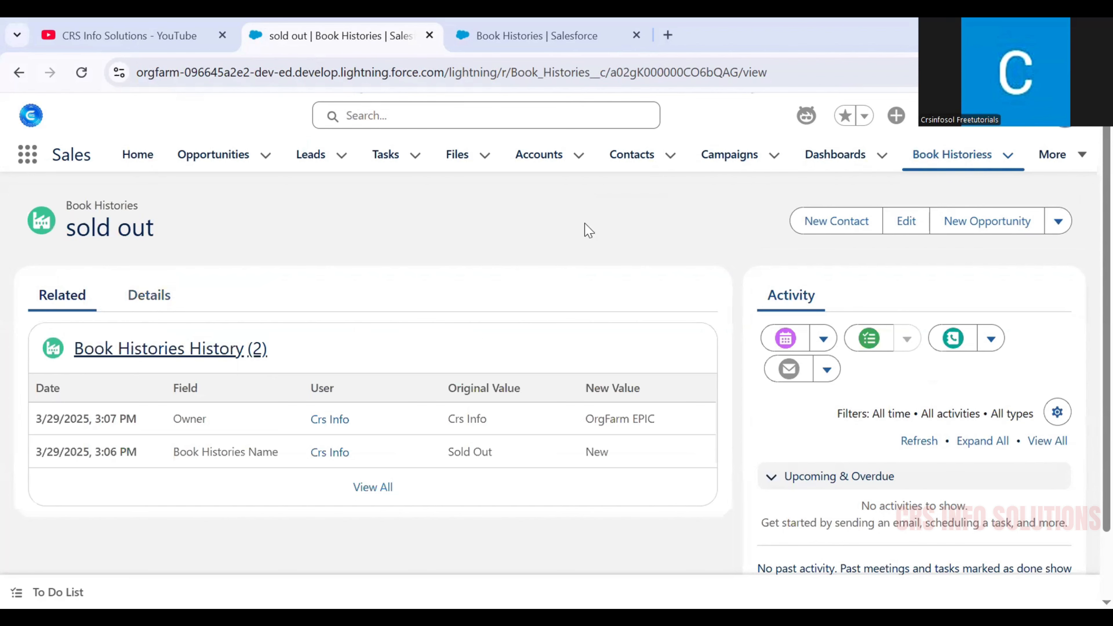
click(583, 36)
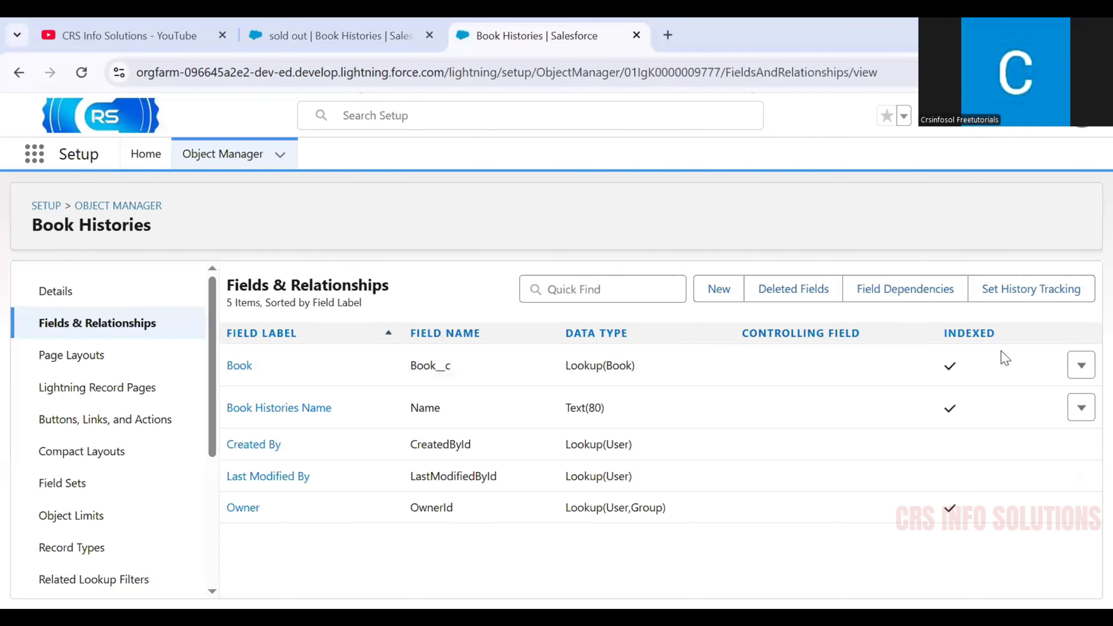
click(1079, 297)
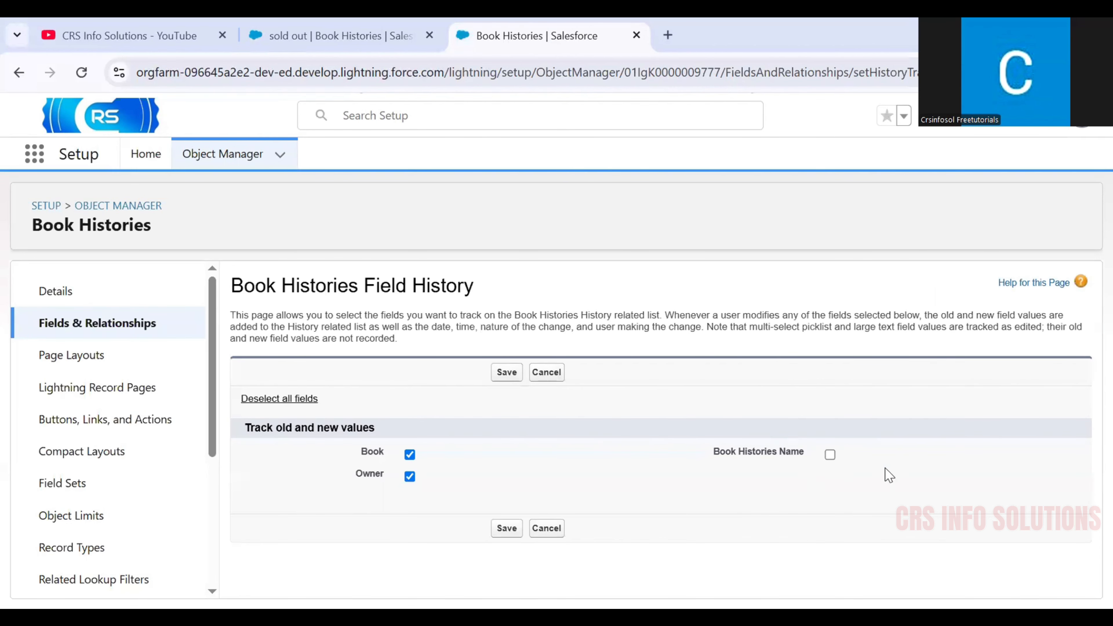
View the record's full Book Histories History list and revisit the field history tracking settings for comparison.
click(330, 27)
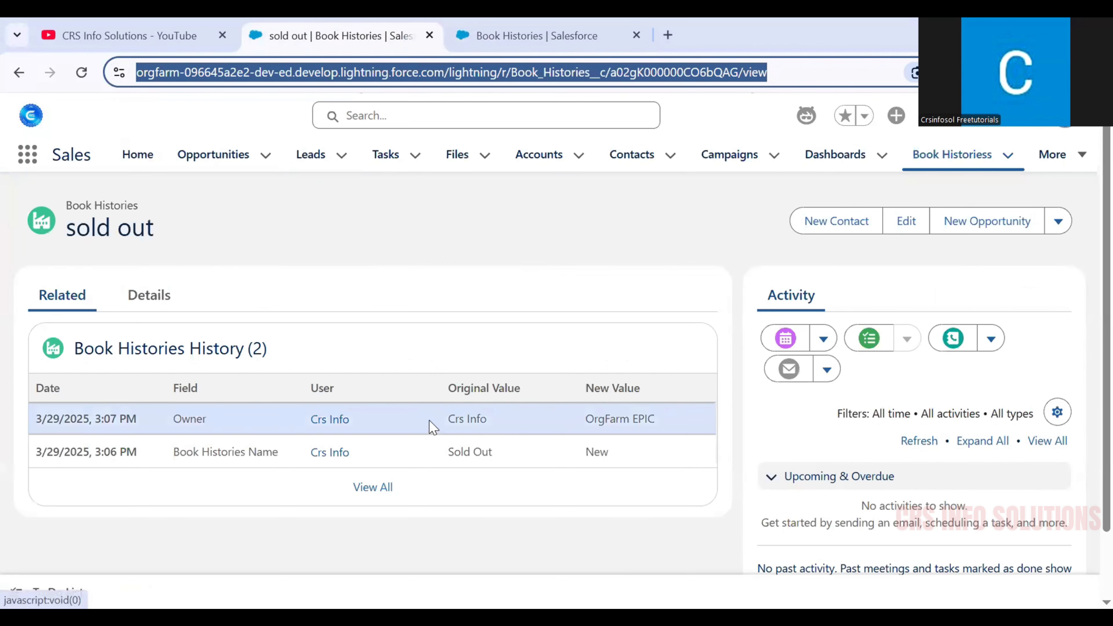
click(368, 498)
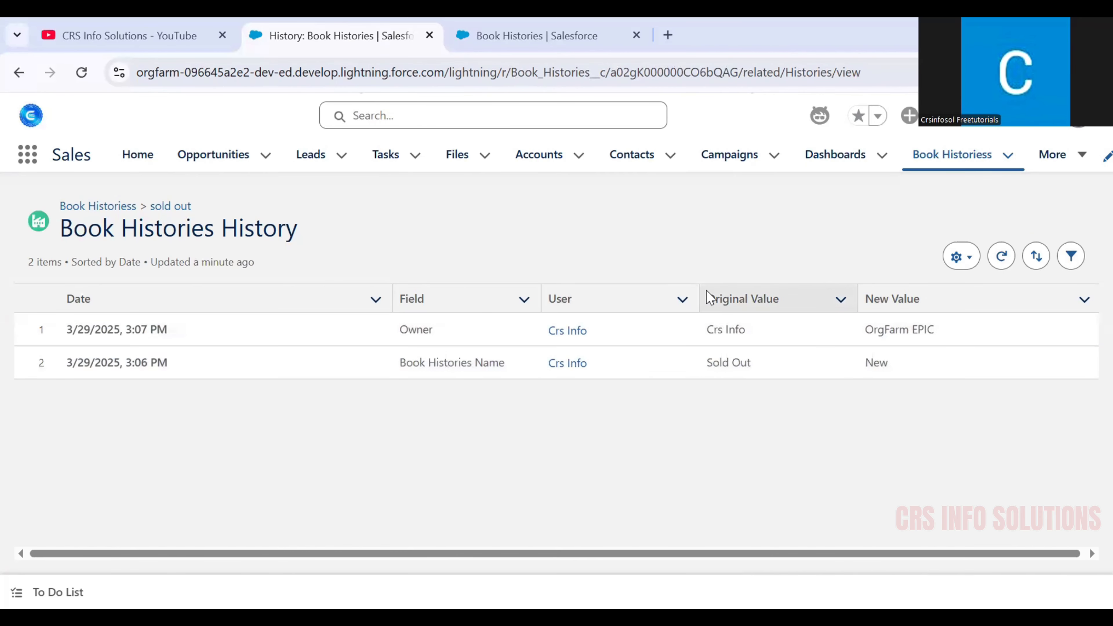
key(ctrl+Tab)
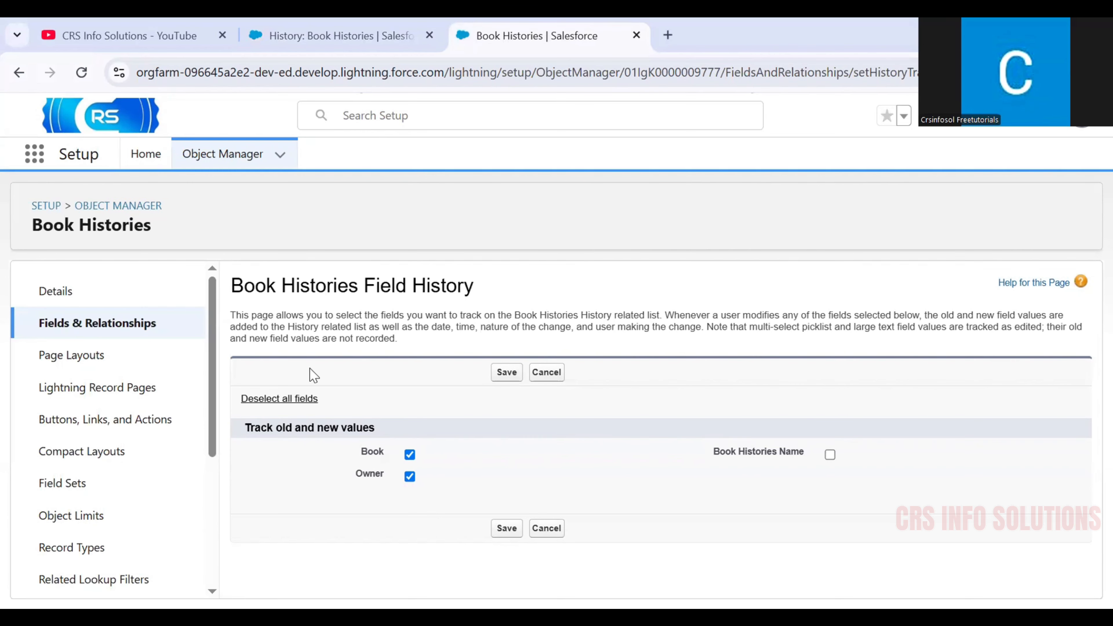
click(123, 42)
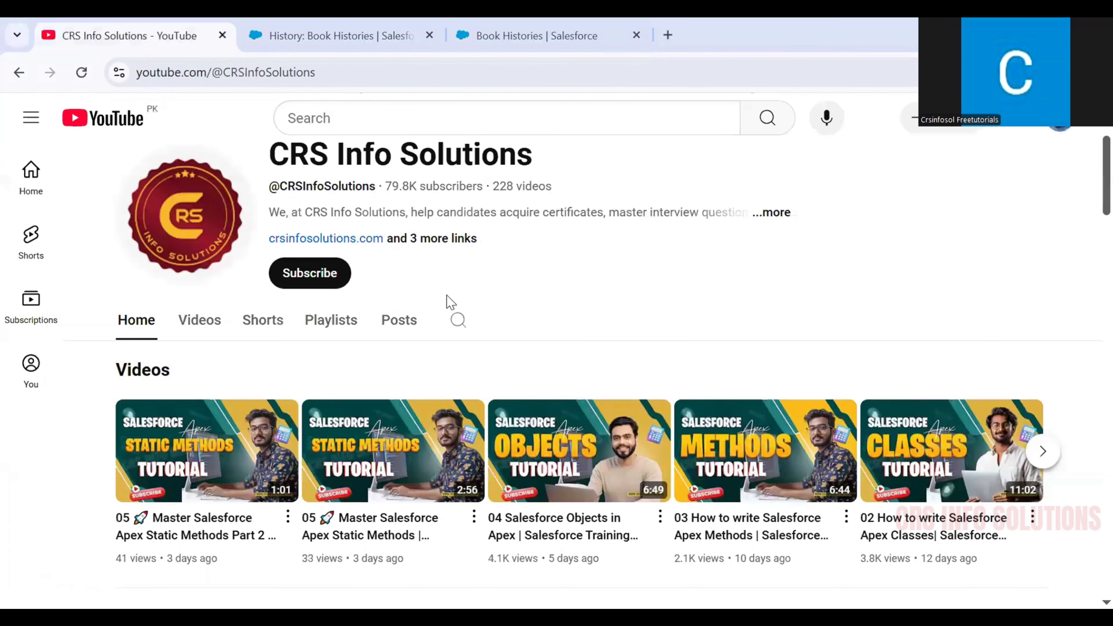